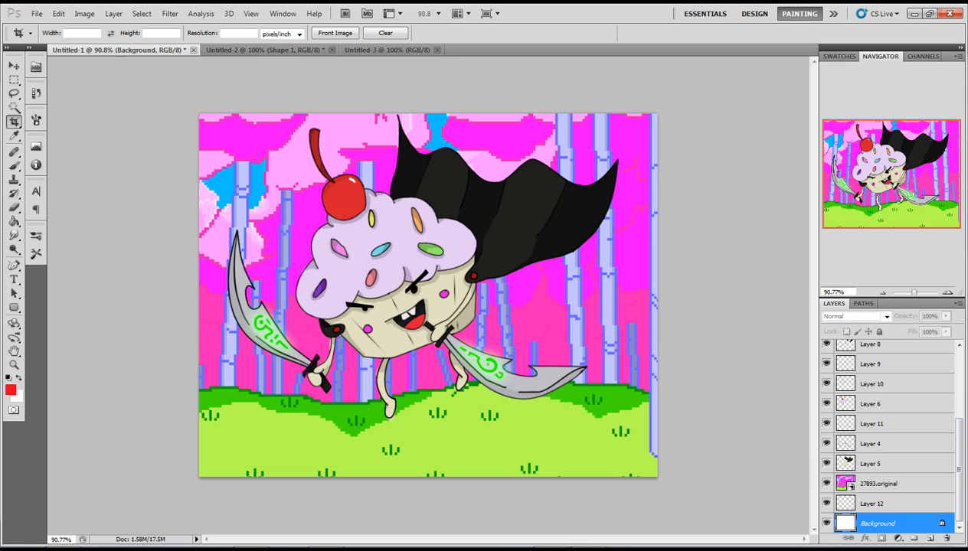
- Examine the layer stack of the cupcake artwork, toggling the visibility of Layer 3 and Layer 7
click(888, 484)
click(888, 464)
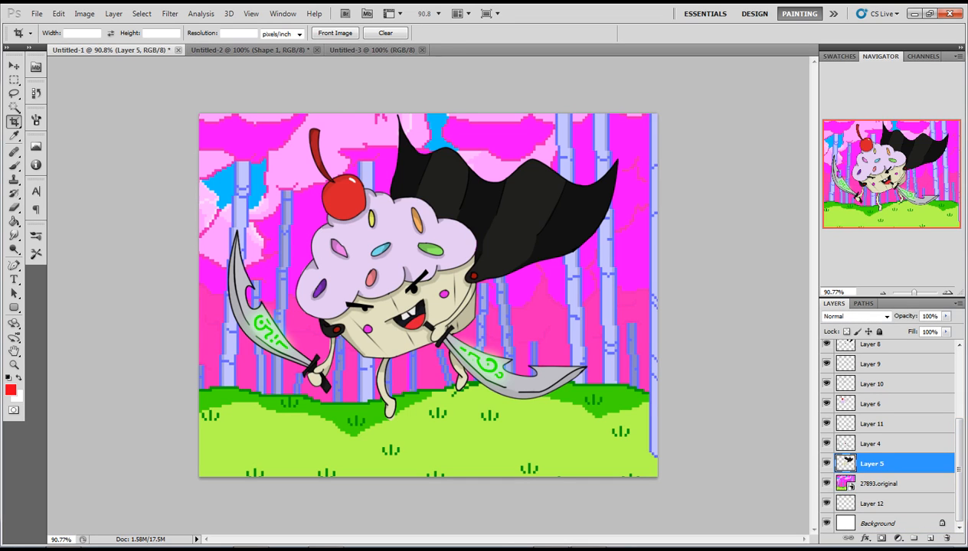
click(888, 444)
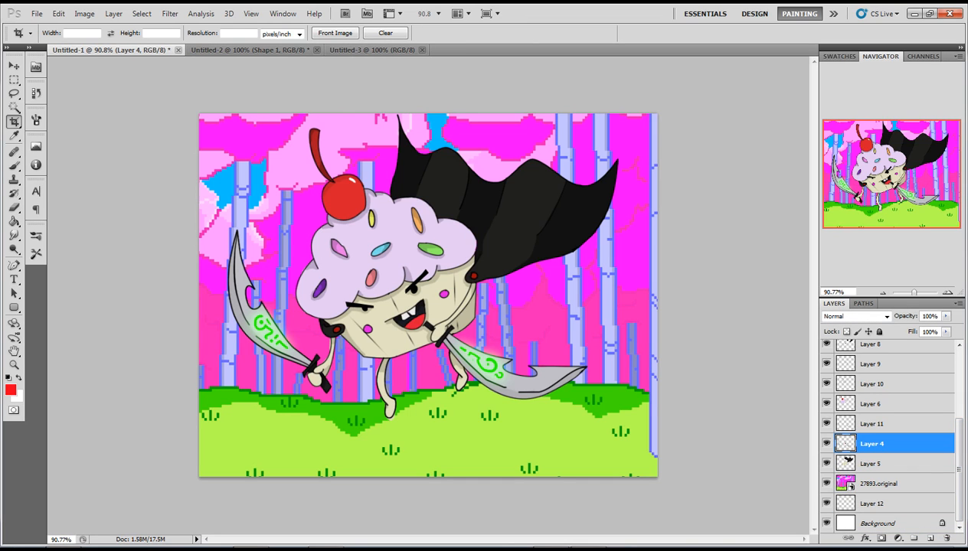
scroll(888, 436, up, 3)
click(826, 416)
click(826, 416)
click(826, 416)
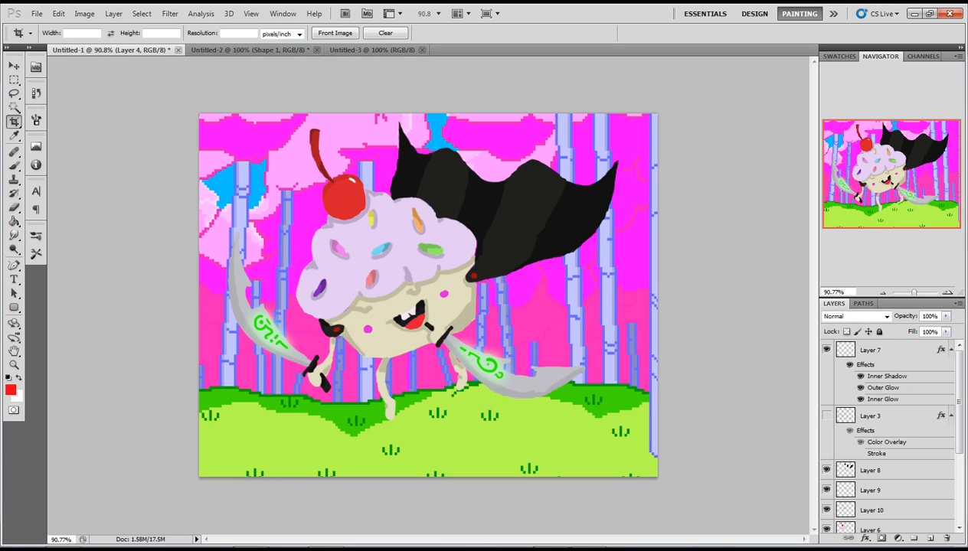
click(827, 416)
click(826, 349)
click(826, 350)
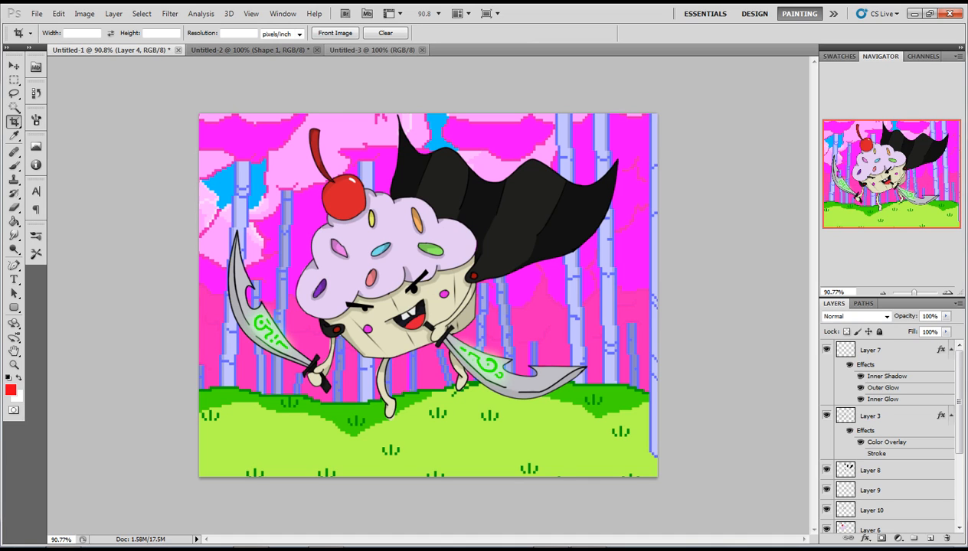
- Go to the blank Untitled-3 document and set up the Brush tool with a 4 px size
click(371, 49)
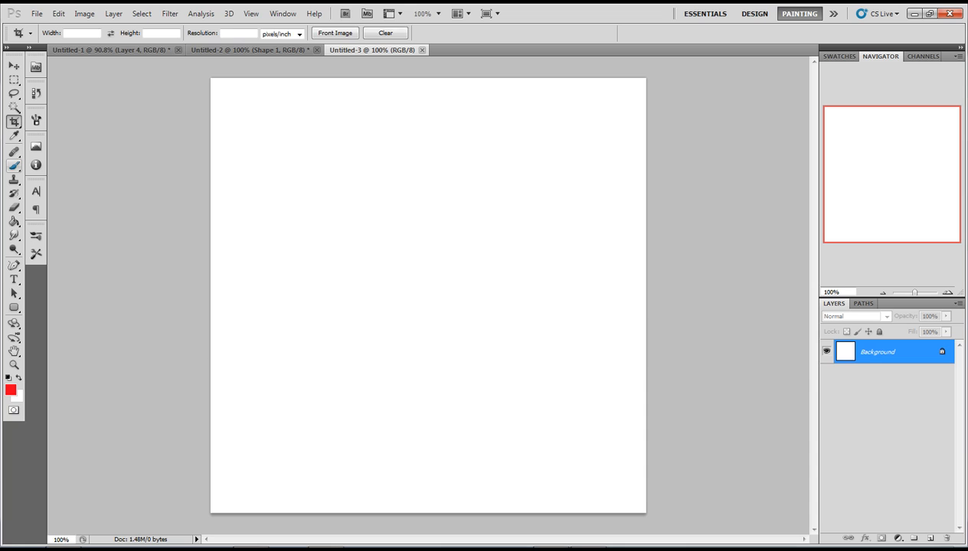
click(14, 164)
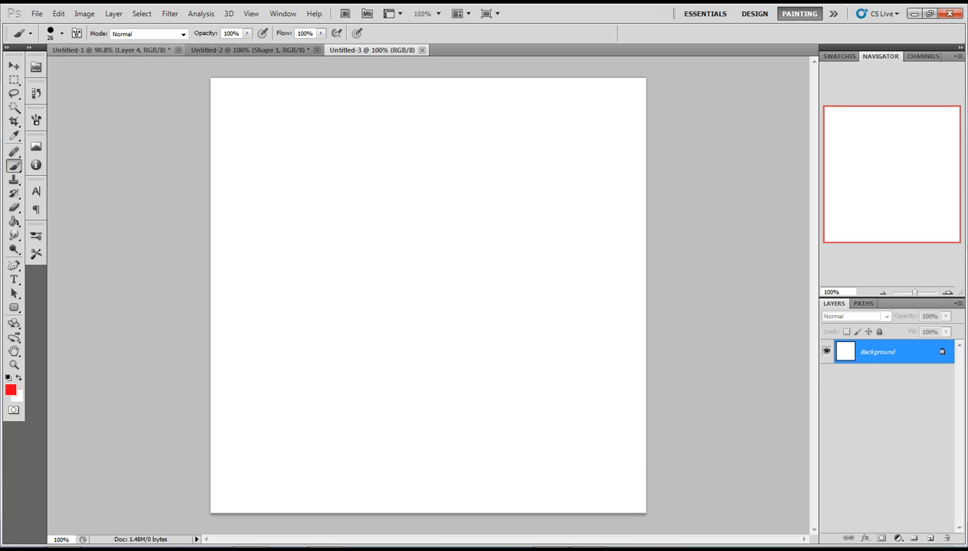
click(61, 33)
text(4)
key(Return)
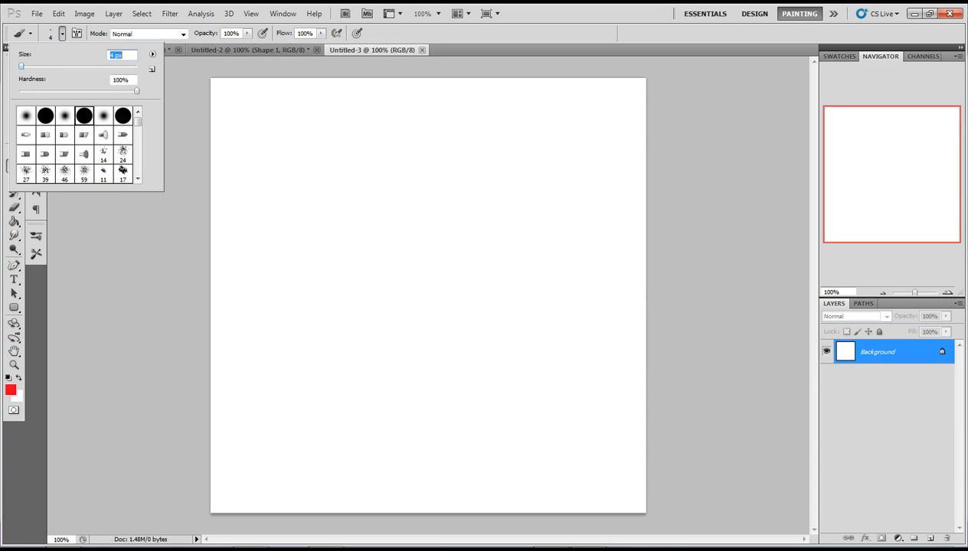
click(182, 131)
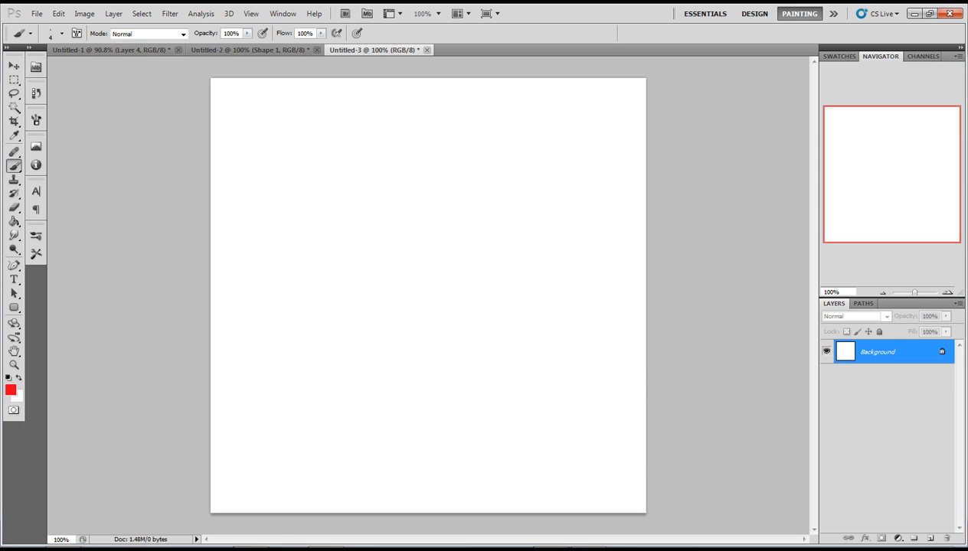
- Change the foreground color to a bright blue with hue 200° (00a8ff)
click(11, 390)
click(451, 306)
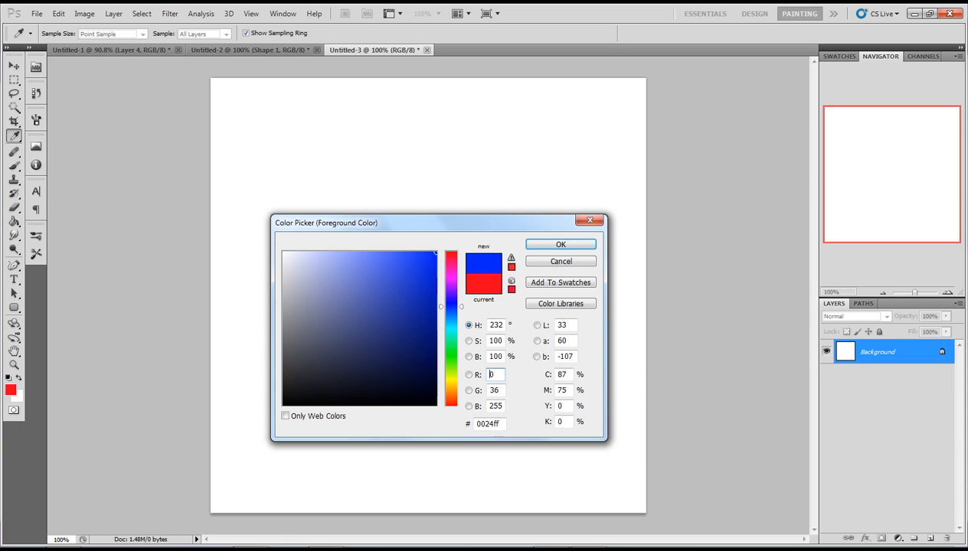
drag(451, 307, 451, 320)
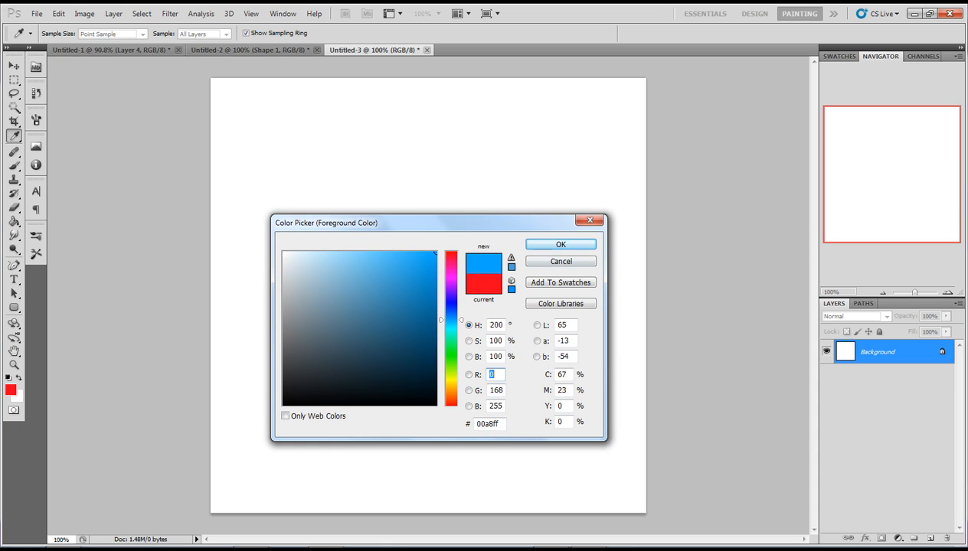
click(560, 244)
- Increase the Brush tool's size to 11 px
click(14, 180)
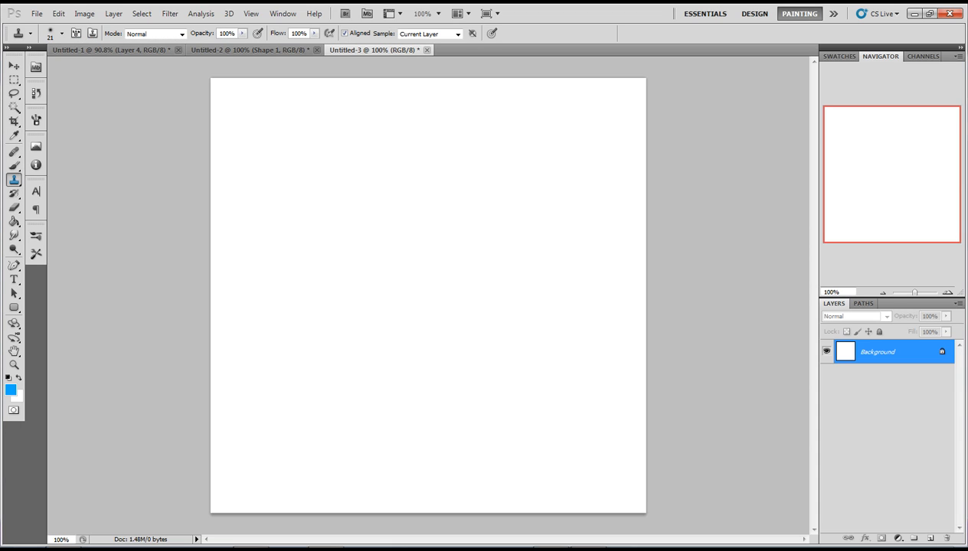
click(14, 166)
click(62, 33)
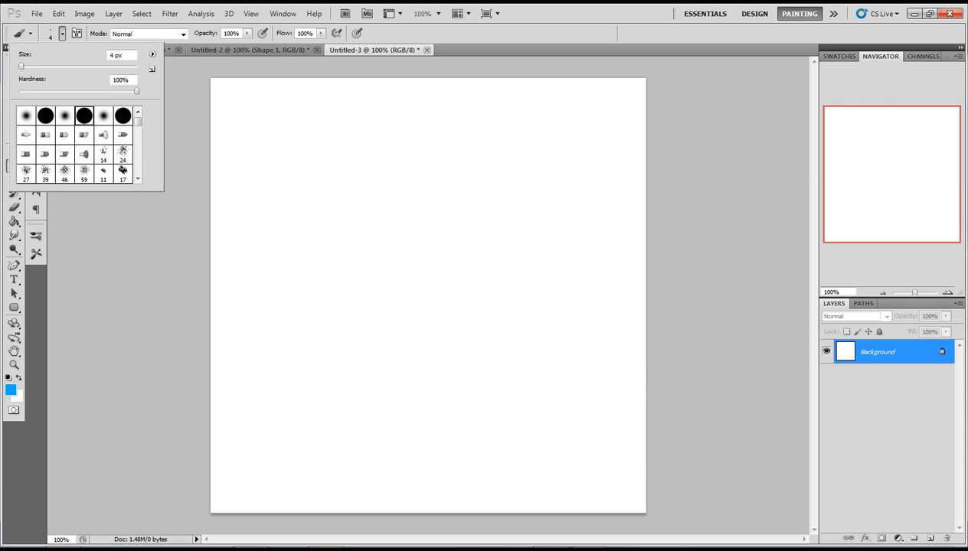
drag(21, 67, 26, 66)
- Paint a freehand blue test squiggle across the blank canvas
mouse_move(283, 139)
mouse_down()
mouse_move(275, 158)
mouse_move(328, 207)
mouse_move(477, 293)
mouse_up()
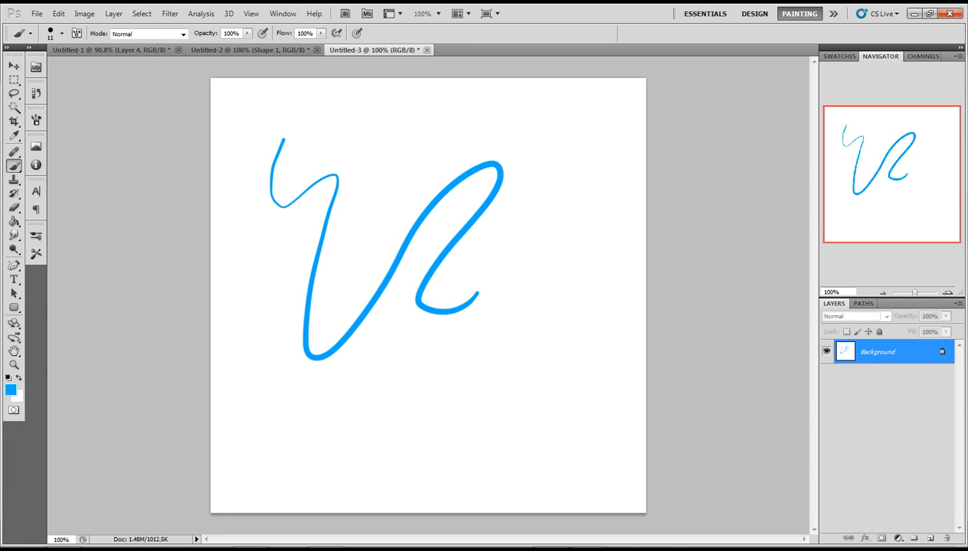
mouse_move(284, 139)
mouse_down()
mouse_move(273, 200)
mouse_move(334, 176)
mouse_move(307, 349)
mouse_move(346, 330)
mouse_move(490, 162)
mouse_move(394, 245)
mouse_move(494, 183)
mouse_move(459, 232)
mouse_move(493, 192)
mouse_move(466, 306)
mouse_up()
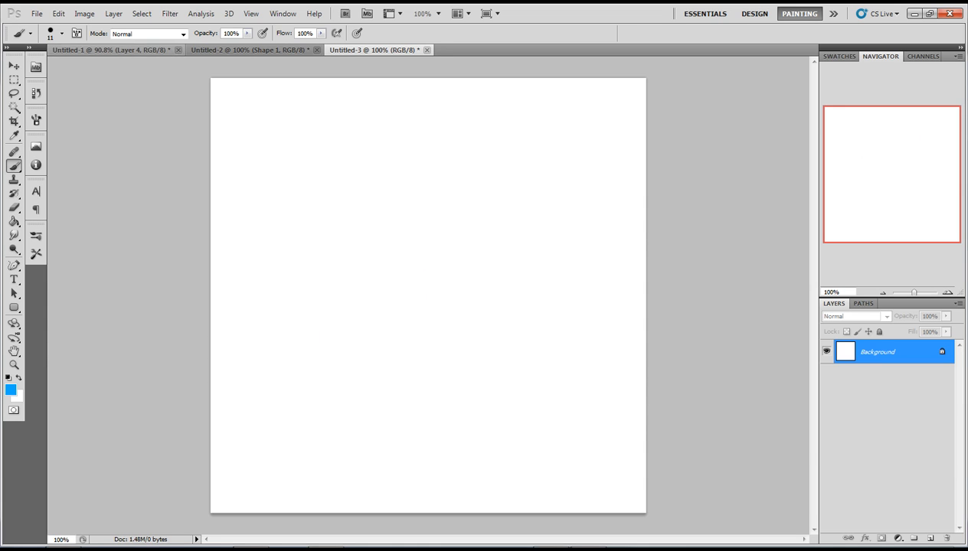
- View the finished cupcake artwork in Untitled-1 for reference, returning to the blank Untitled-3 document
click(142, 49)
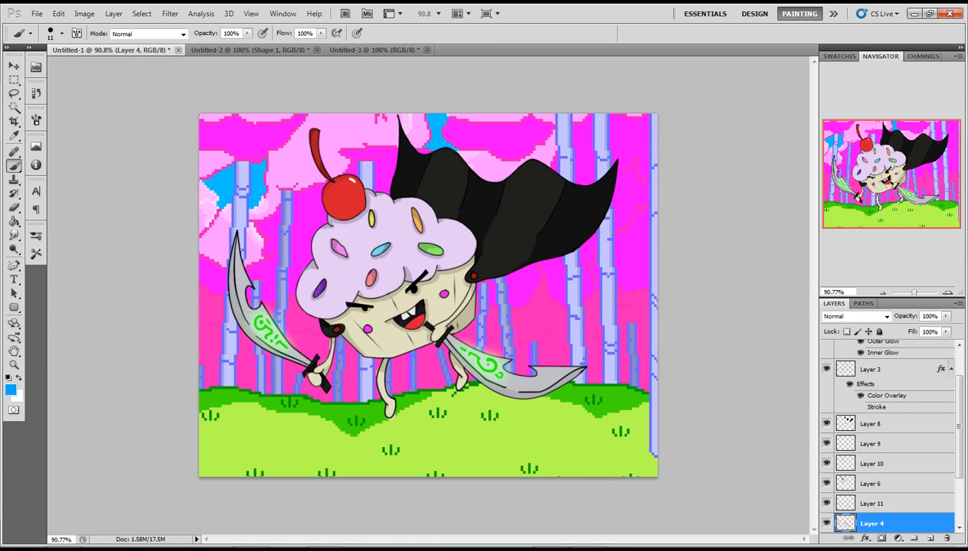
click(374, 50)
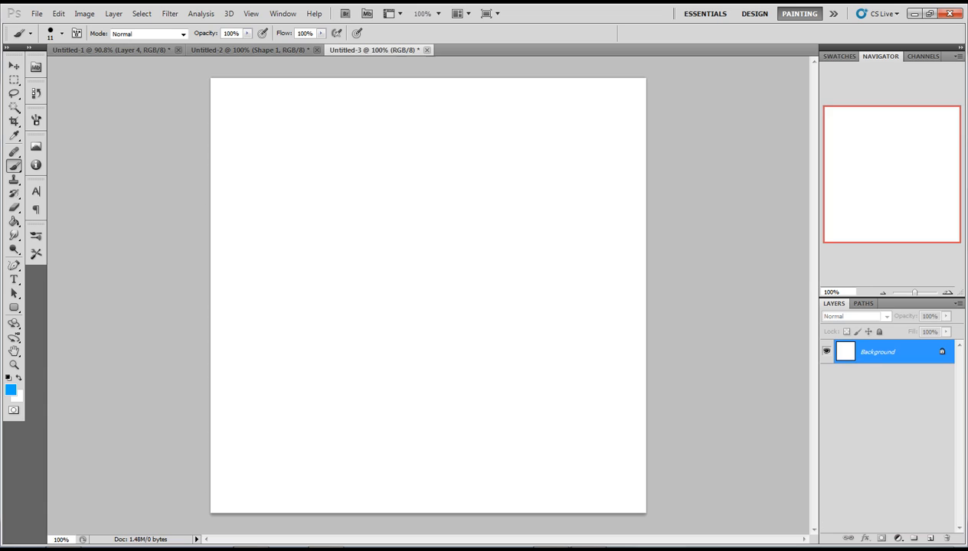
click(145, 50)
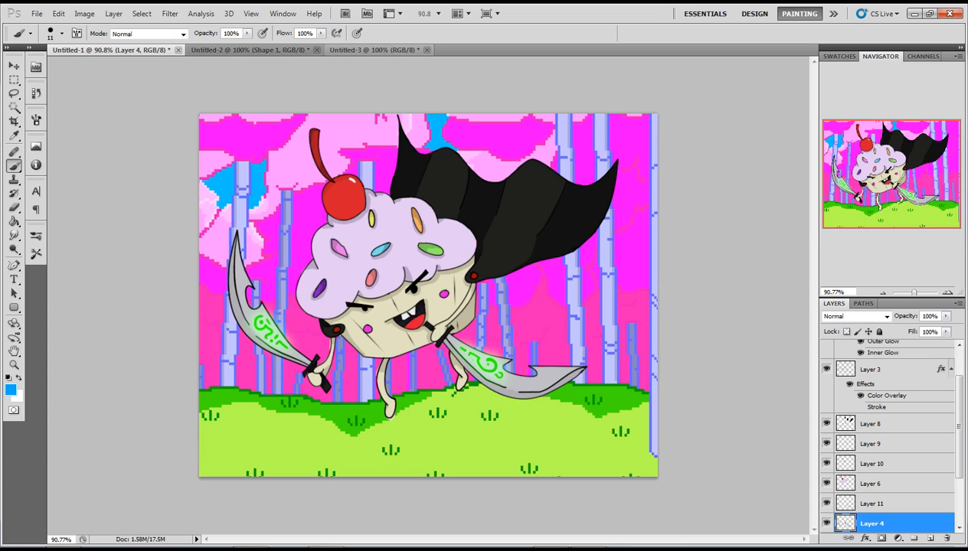
click(374, 50)
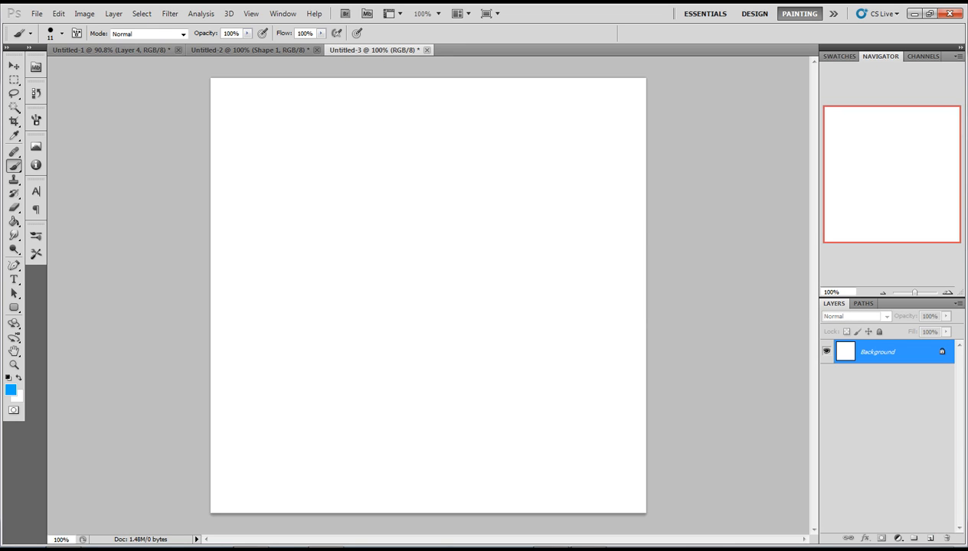
- Add a new empty layer above the Background for the rough sketch
click(929, 534)
key(Escape)
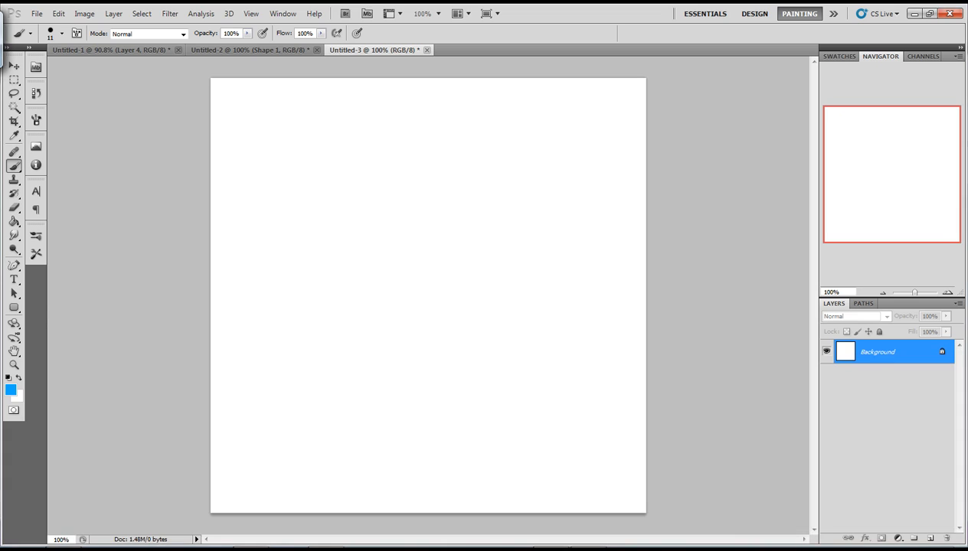
click(930, 538)
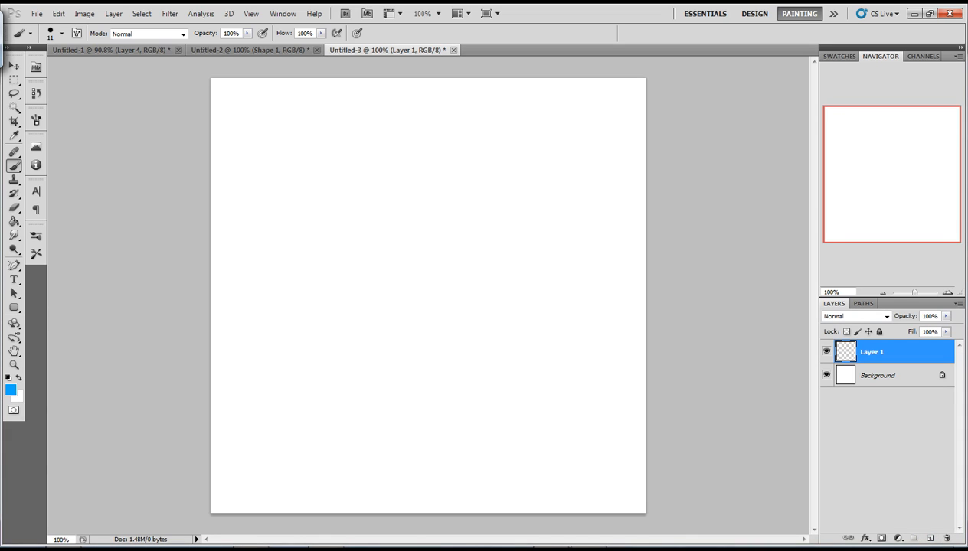
- Sketch an eye in blue near the canvas center, with the upper lid, iris sides, outer corner and lower lid
mouse_move(340, 281)
mouse_down()
mouse_move(387, 233)
mouse_move(421, 216)
mouse_move(460, 217)
mouse_up()
mouse_move(368, 249)
mouse_down()
mouse_move(384, 294)
mouse_move(408, 301)
mouse_up()
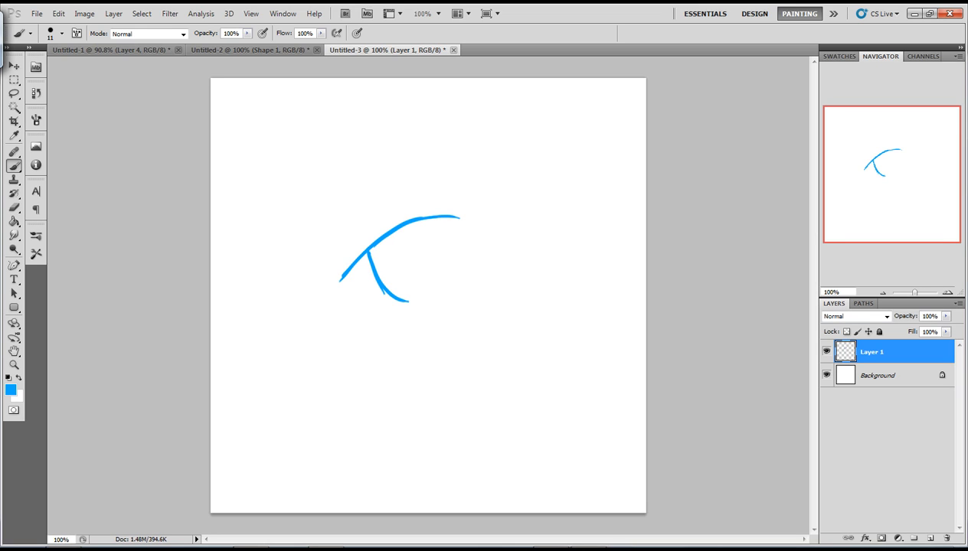
mouse_move(433, 217)
mouse_down()
mouse_move(404, 304)
mouse_move(432, 291)
mouse_move(462, 251)
mouse_up()
drag(443, 217, 455, 255)
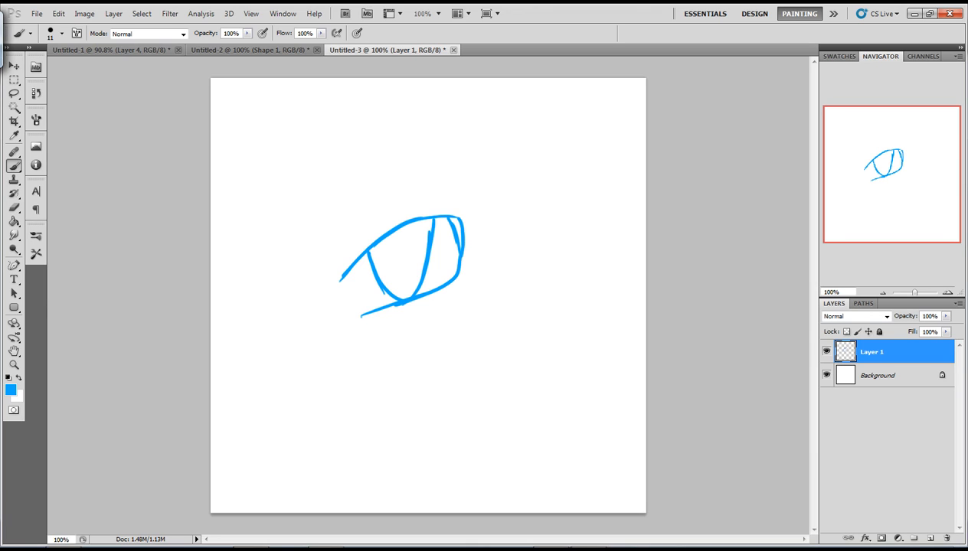
- Sketch the eyelid crease as broken arcs above the eye, plus short accent marks beside its corner and beneath the lower lid
mouse_move(327, 273)
mouse_down()
mouse_move(332, 285)
mouse_move(402, 183)
mouse_up()
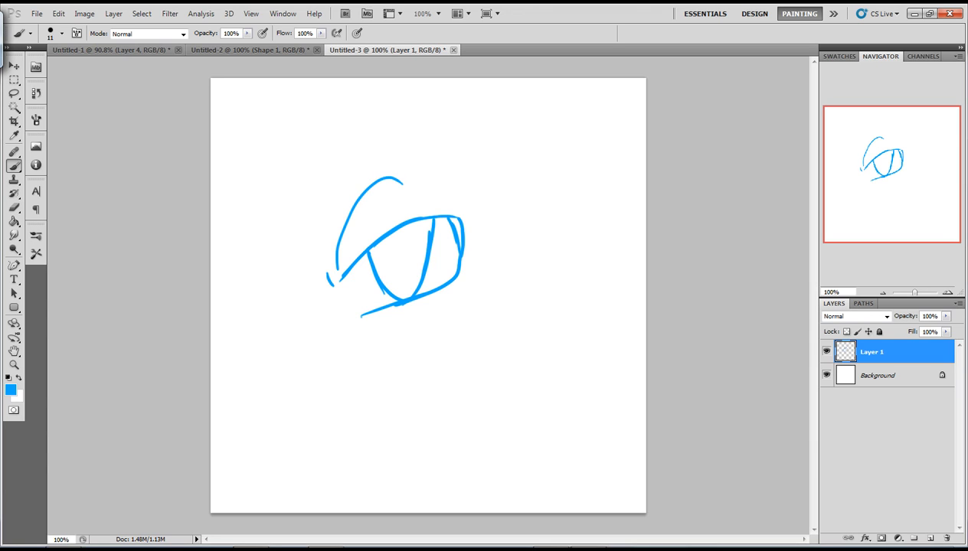
key(ctrl+z)
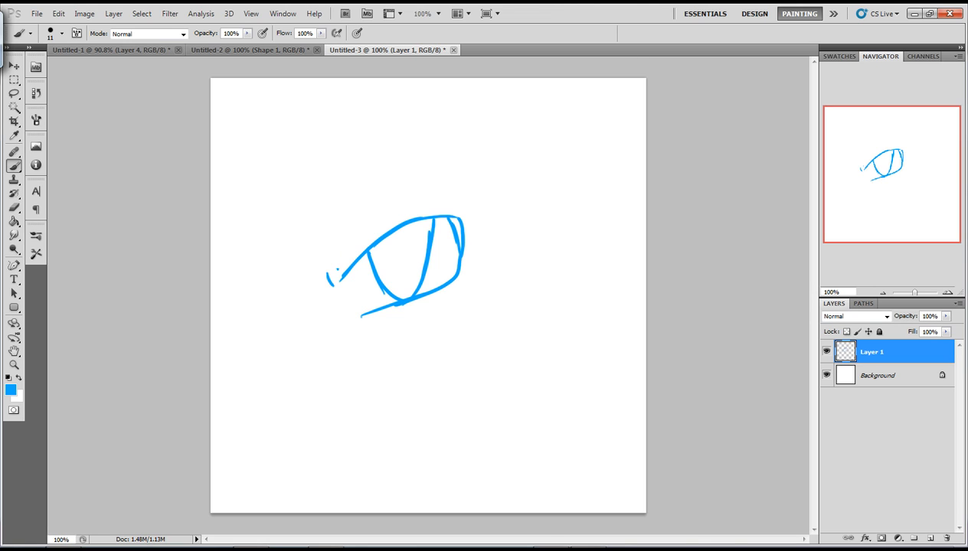
mouse_move(338, 268)
mouse_down()
mouse_move(341, 219)
mouse_move(357, 197)
mouse_move(398, 187)
mouse_up()
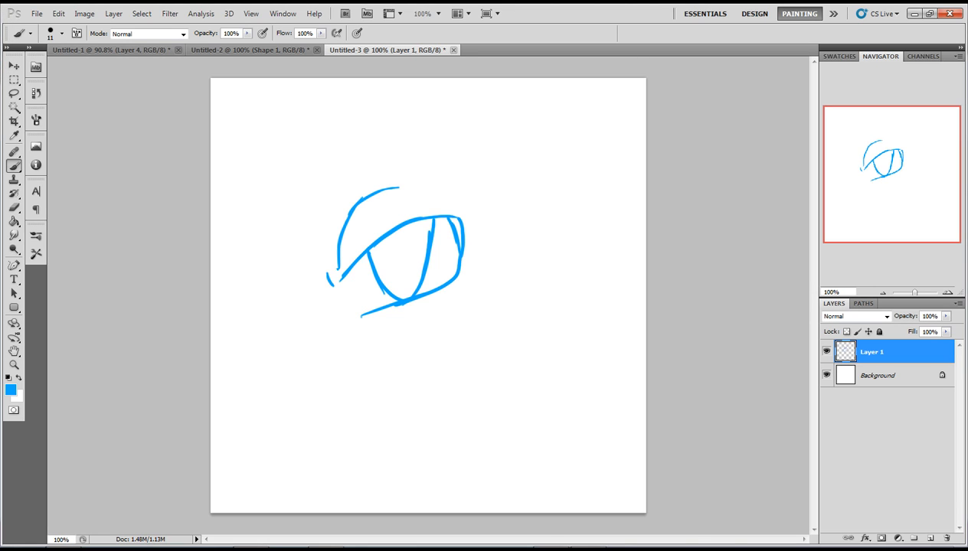
drag(450, 207, 431, 190)
drag(363, 331, 389, 334)
- Sketch the pupil inside the iris and a long eyebrow arc above the eye
mouse_move(374, 268)
mouse_down()
mouse_move(382, 237)
mouse_move(393, 280)
mouse_move(405, 263)
mouse_up()
mouse_move(415, 220)
mouse_down()
mouse_move(404, 271)
mouse_move(417, 256)
mouse_up()
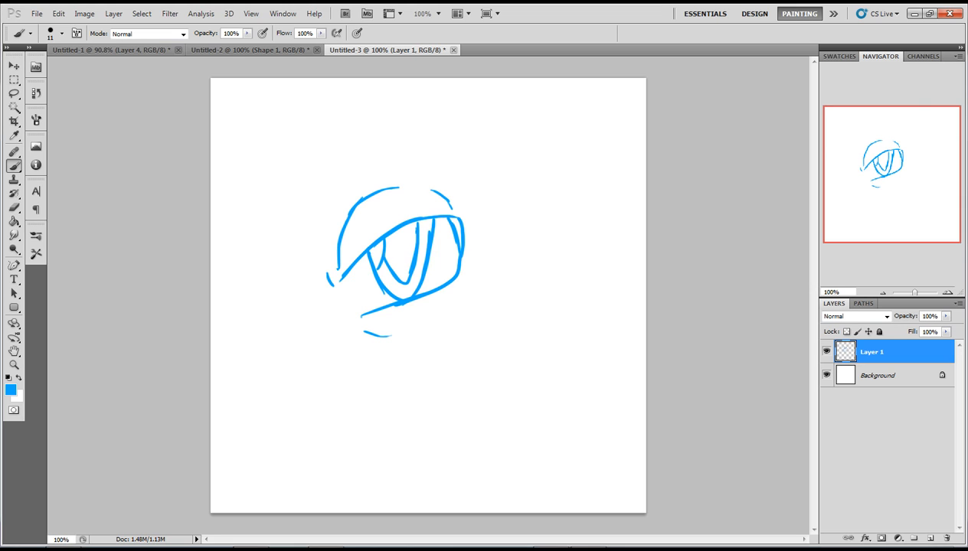
drag(305, 246, 445, 116)
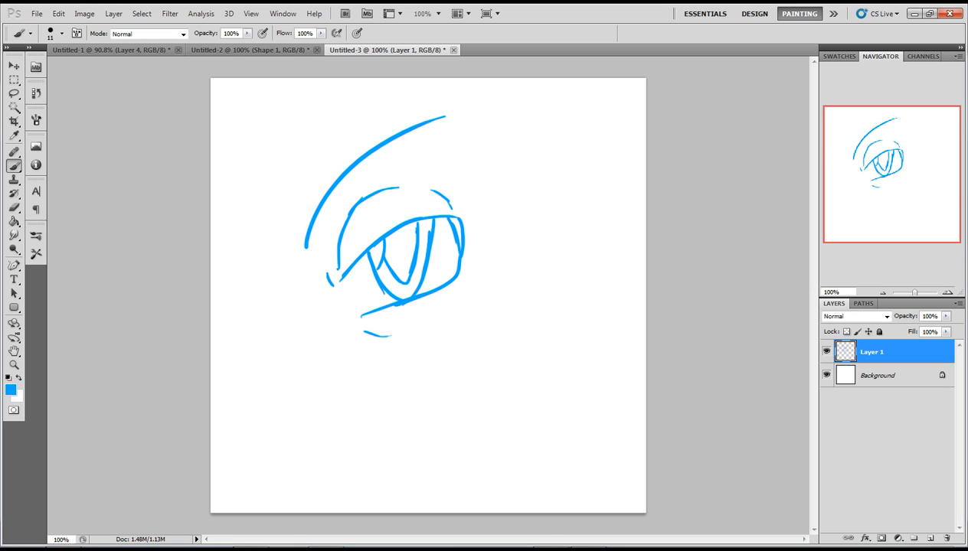
- Add a new layer above the sketch and set the foreground color to black
click(930, 538)
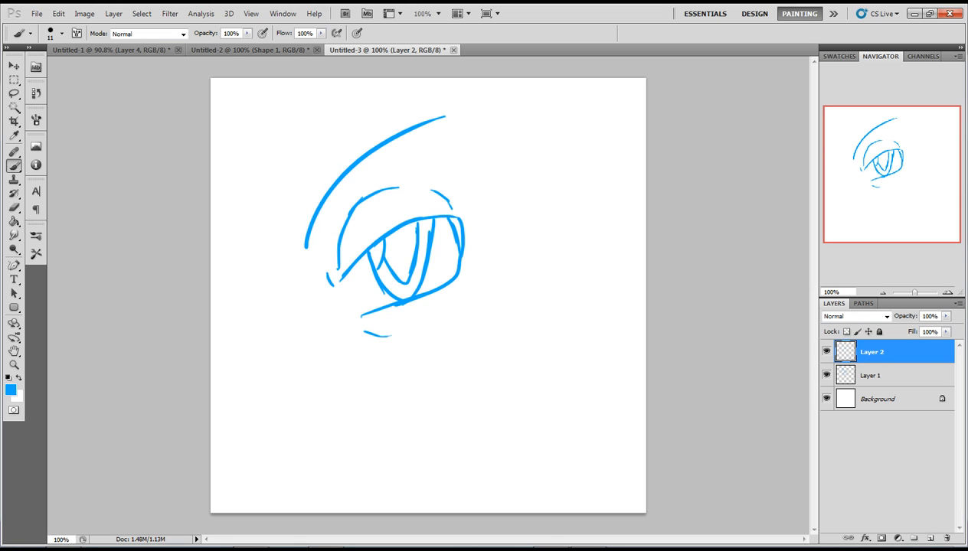
click(11, 391)
click(283, 402)
click(560, 244)
- Try to trace the eyebrow arc freehand with the black brush, undoing the strokes
mouse_move(305, 245)
mouse_down()
mouse_move(347, 168)
mouse_move(469, 103)
mouse_up()
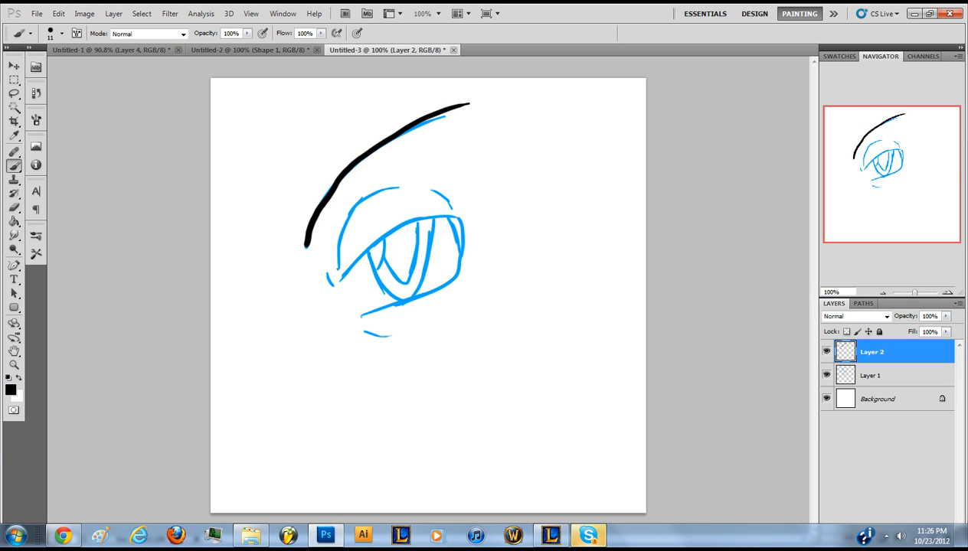
key(ctrl+alt+z)
key(ctrl+alt+z)
key(ctrl+alt+z)
key(ctrl+alt+z)
key(ctrl+alt+z)
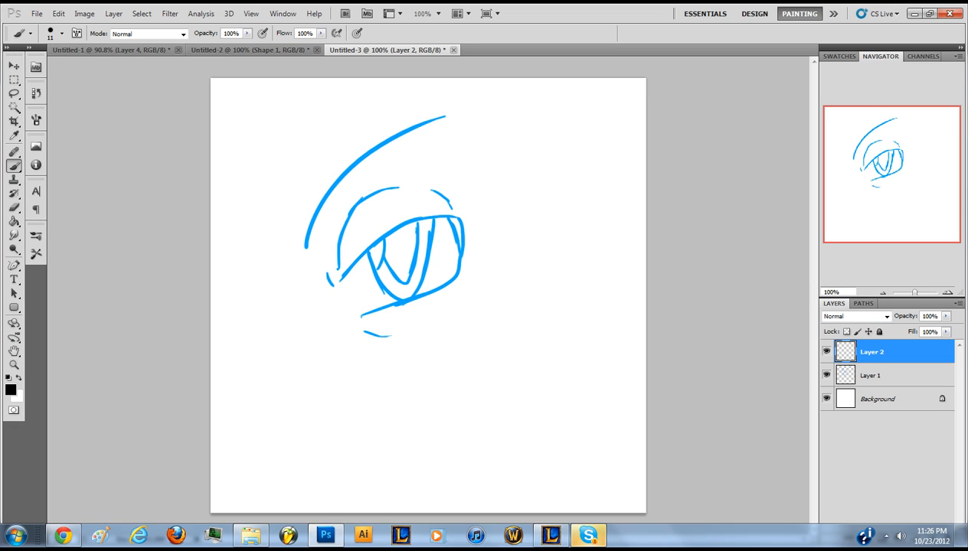
- Trace the upper eyelid with a curved Pen tool path and stroke the path in black on the new layer
key(p)
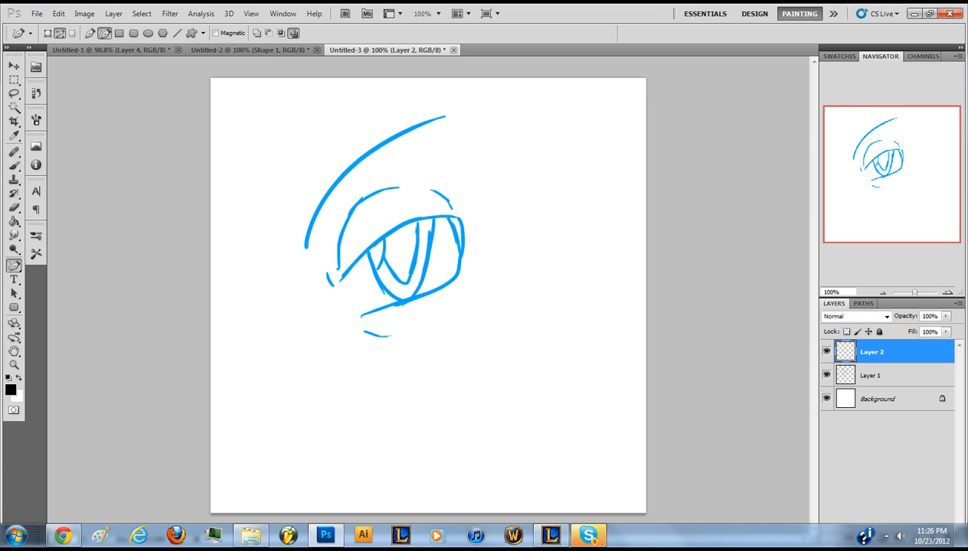
click(90, 33)
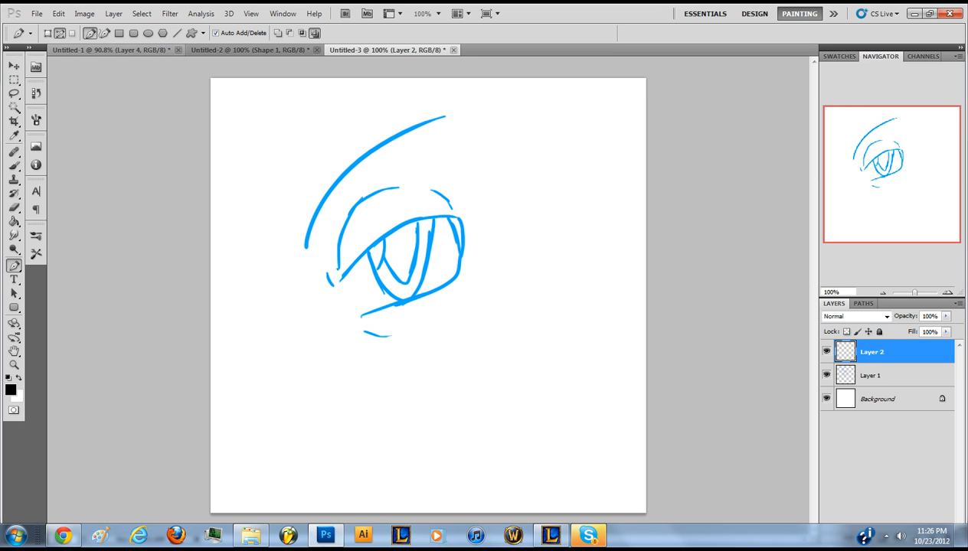
drag(457, 219, 523, 237)
right_click(476, 184)
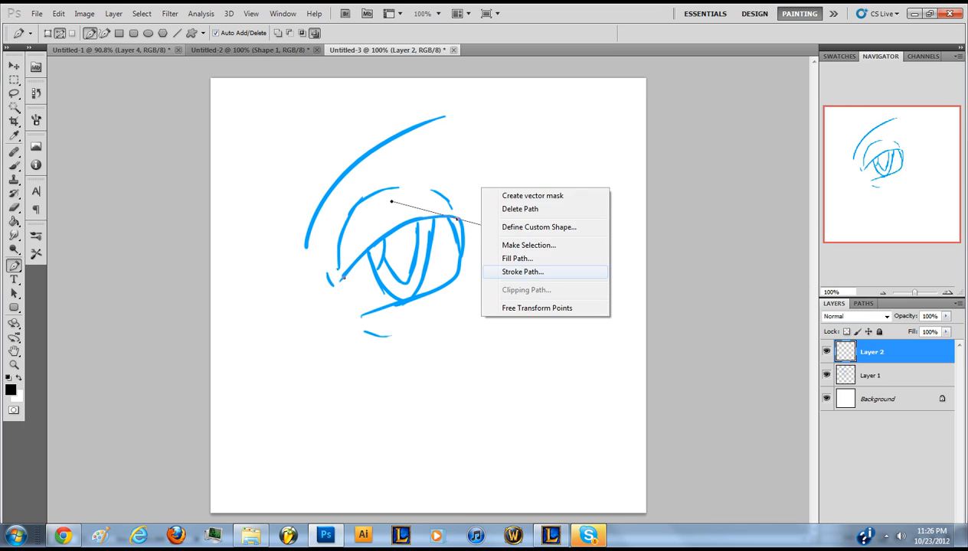
click(504, 269)
key(Return)
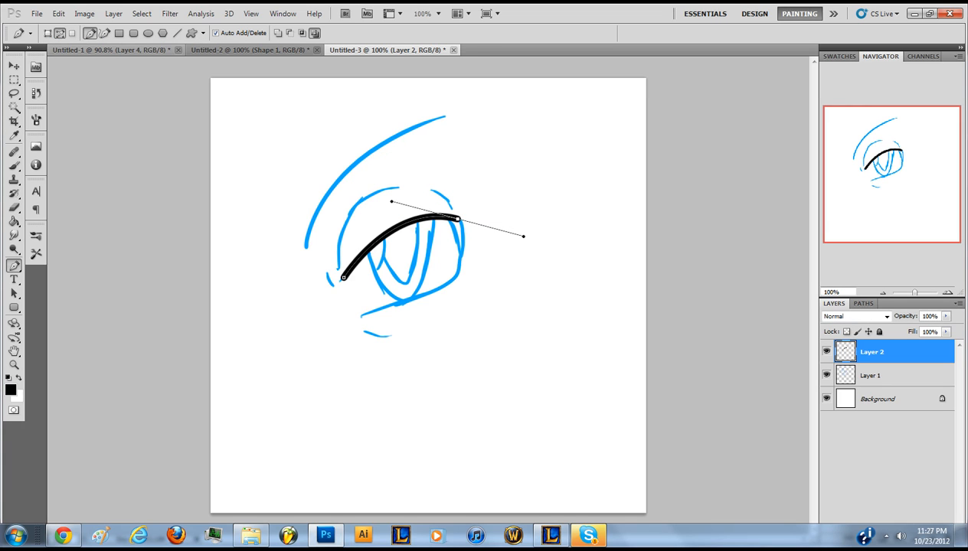
key(b)
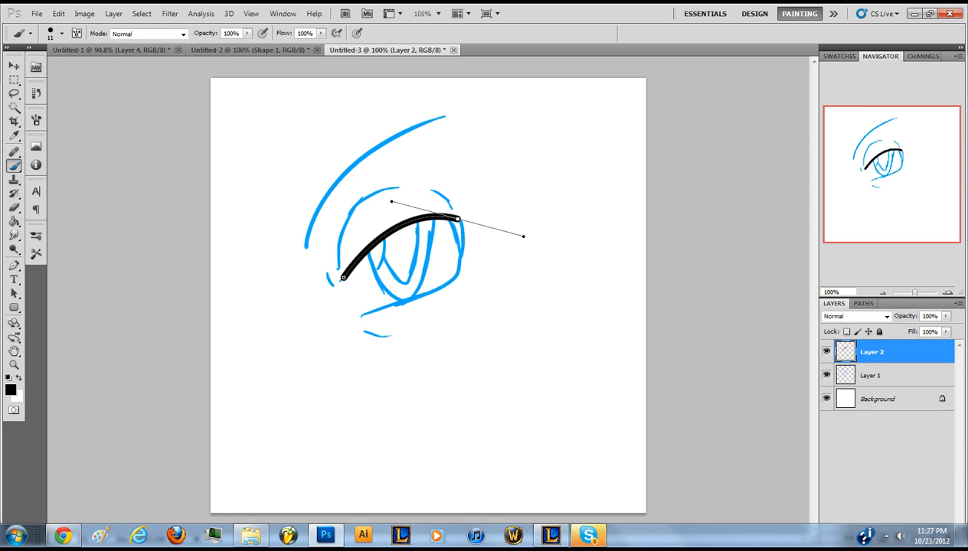
- Undo the uniform black stroke on the upper eyelid while keeping its Pen tool path
right_click(331, 166)
click(503, 146)
key(ctrl+z)
key(ctrl+alt+z)
right_click(457, 220)
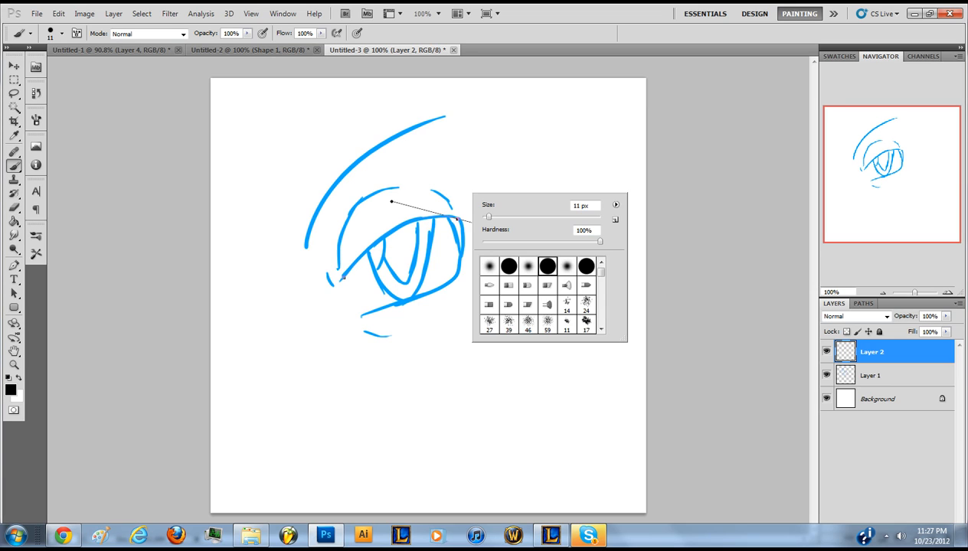
click(408, 197)
key(ctrl+z)
- Stroke the upper eyelid path with the Brush and Simulate Pressure enabled, and delete the path
key(p)
right_click(507, 212)
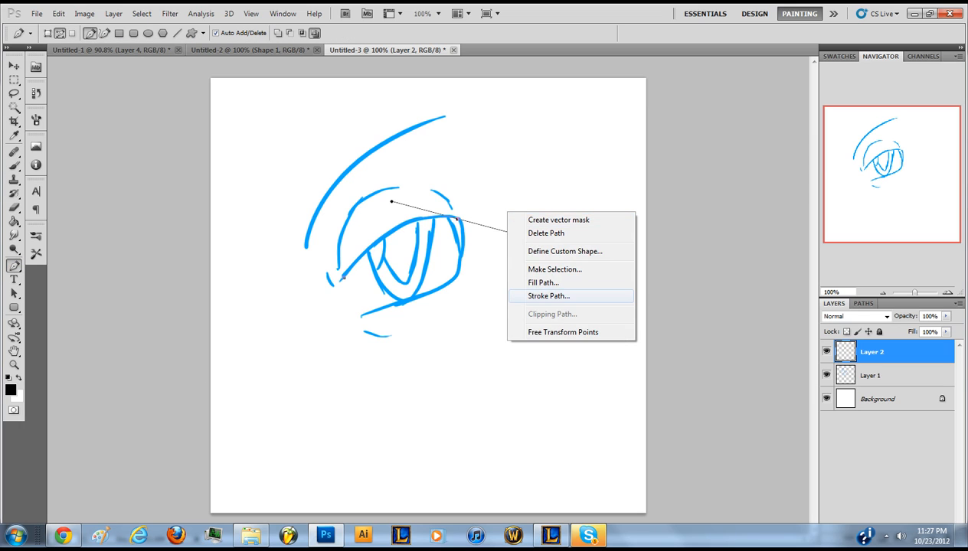
click(548, 295)
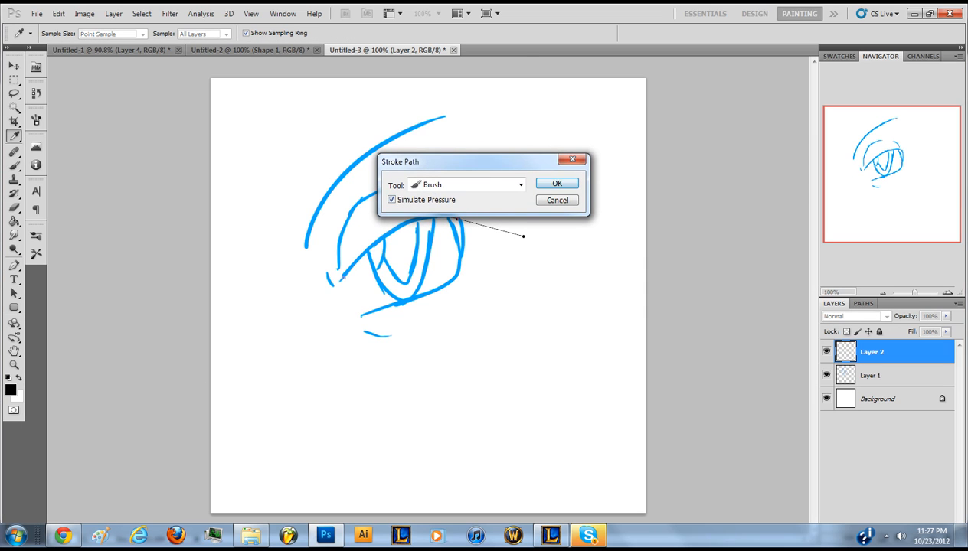
click(557, 183)
click(498, 182)
right_click(456, 218)
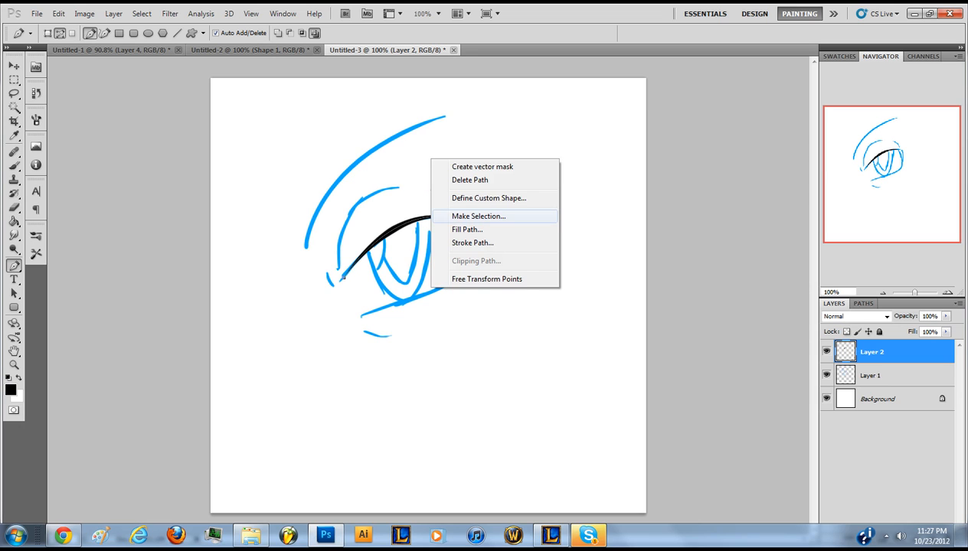
click(469, 180)
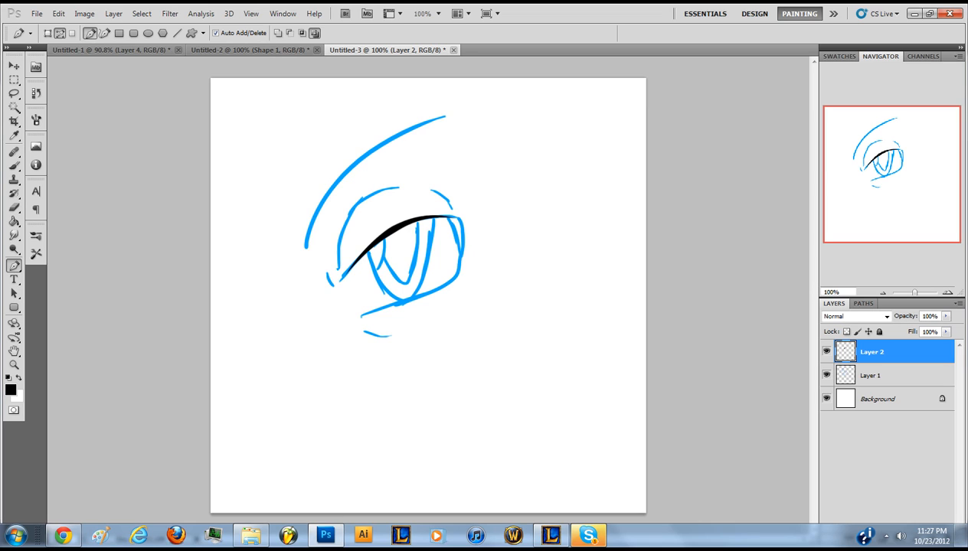
- Try to trace the lower eyelid with a curved Pen tool path, undoing the misplaced points
drag(363, 313, 373, 330)
drag(426, 280, 488, 255)
drag(373, 329, 388, 337)
key(ctrl+z)
key(ctrl+z)
key(ctrl+alt+z)
key(ctrl+alt+z)
- Finish the lower eyelid's Pen path, stroke it in black with simulated pressure and delete the path
drag(444, 284, 464, 262)
click(448, 283)
drag(448, 283, 451, 276)
right_click(415, 220)
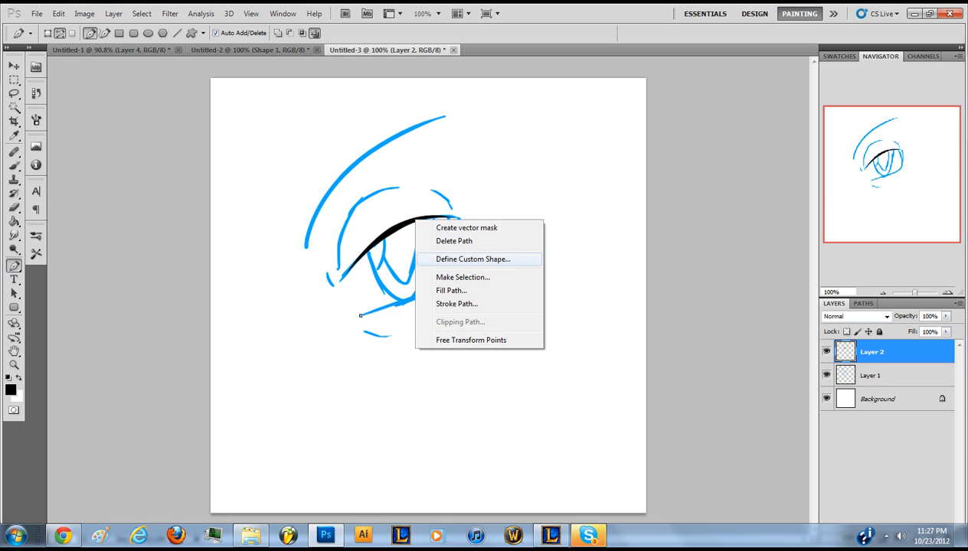
click(457, 304)
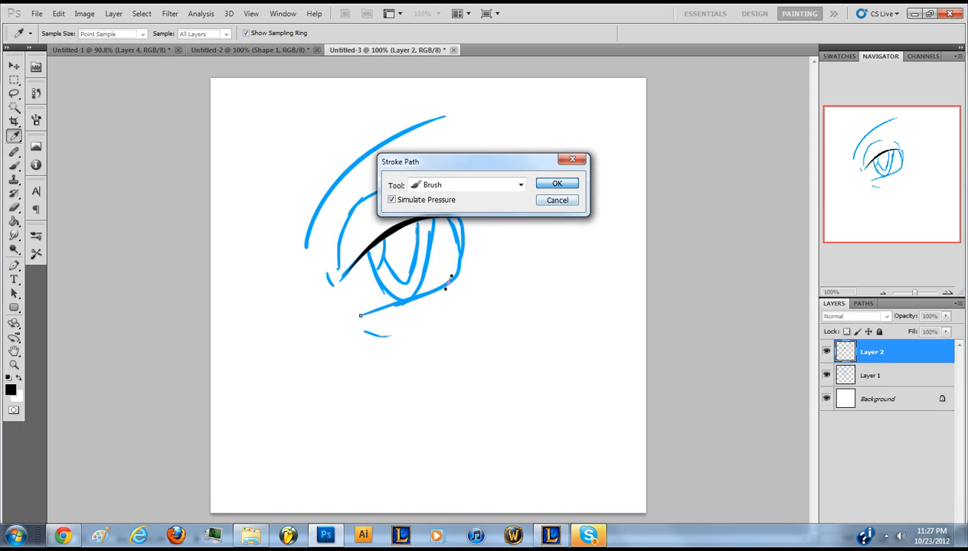
click(551, 181)
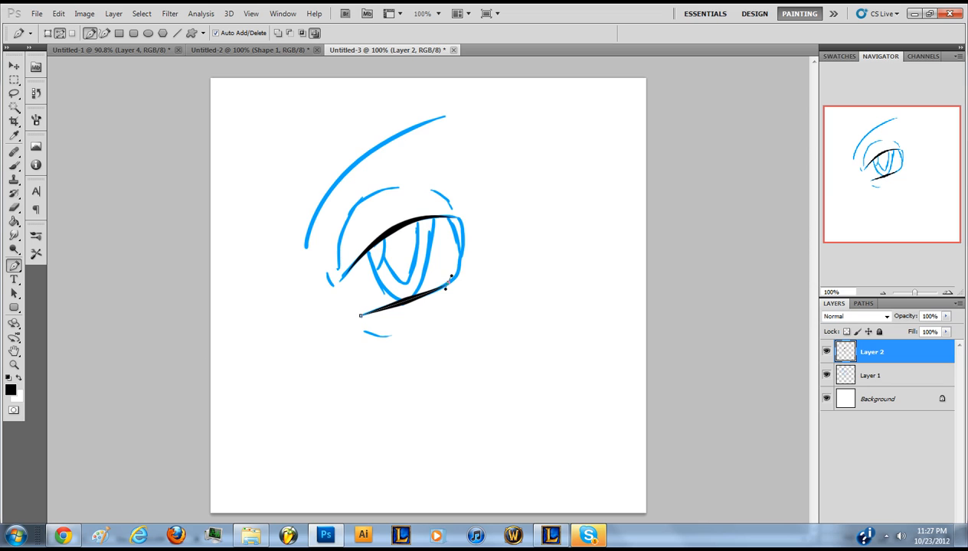
right_click(209, 239)
click(205, 236)
right_click(449, 272)
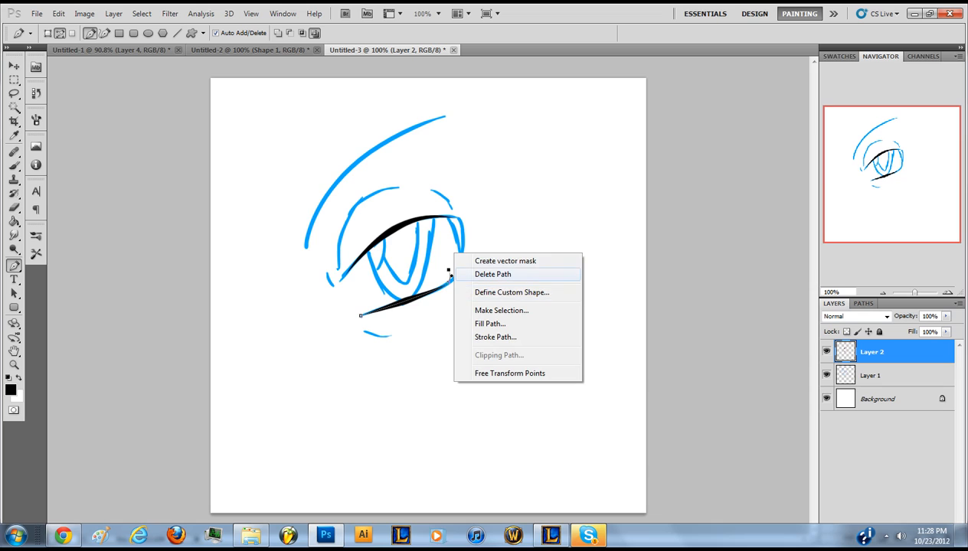
click(493, 274)
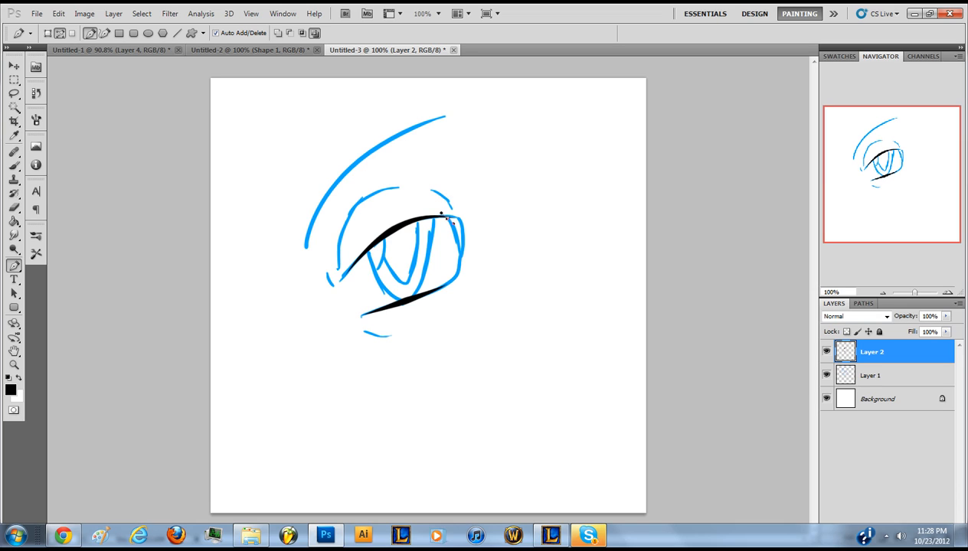
- Trace the short outer edge of the eye with the Pen tool and stroke the path in black
click(449, 219)
click(456, 272)
drag(449, 219, 464, 218)
drag(468, 220, 469, 220)
right_click(423, 240)
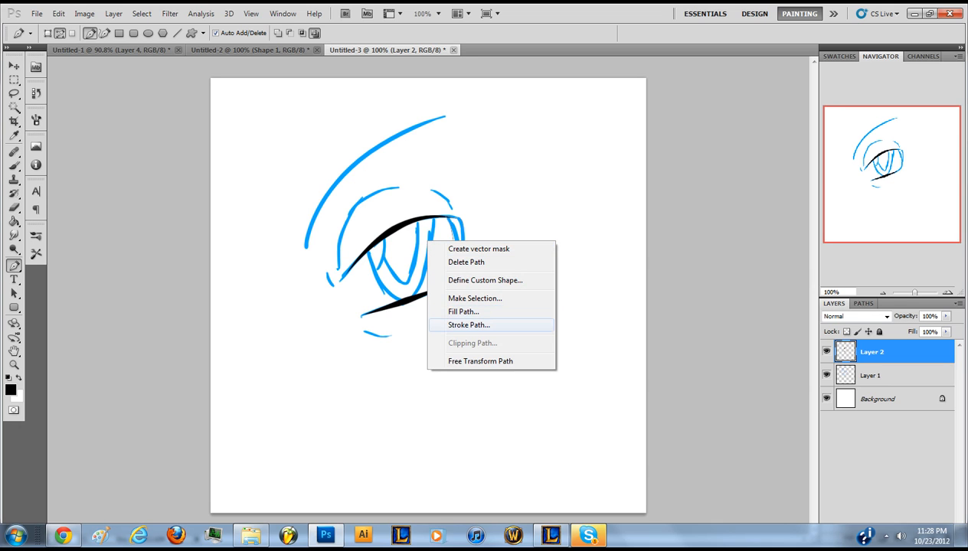
click(468, 325)
key(Return)
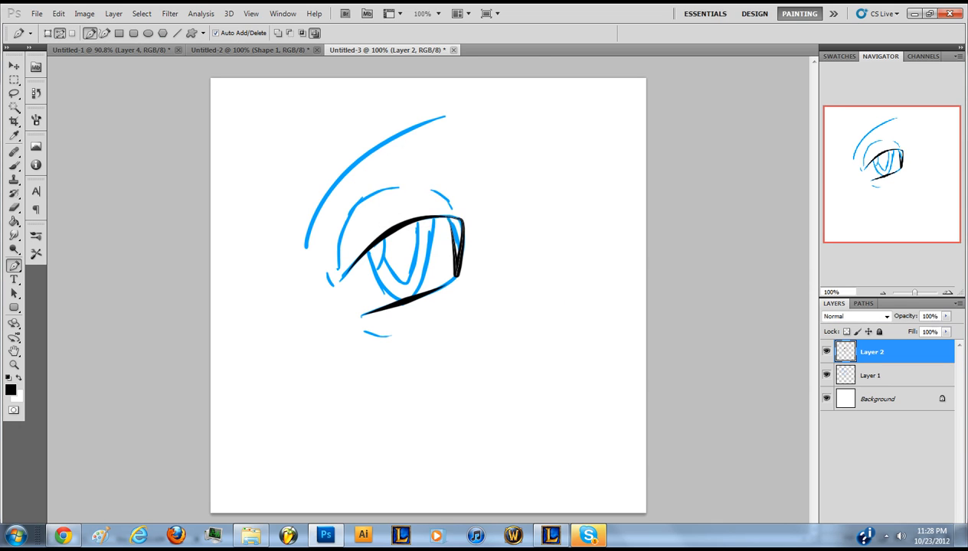
- Undo the black outer edge and both eyelid strokes back to the bare blue sketch
key(ctrl+z)
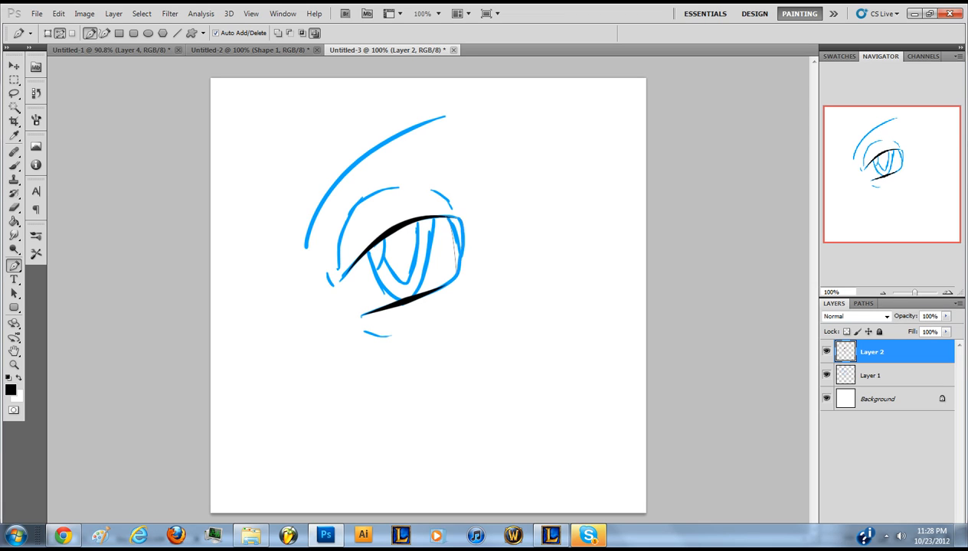
key(ctrl+alt+z)
key(ctrl+alt+z)
key(ctrl+alt+z)
key(ctrl+alt+z)
key(ctrl+alt+z)
key(ctrl+alt+z)
key(ctrl+alt+z)
key(ctrl+alt+z)
key(ctrl+alt+z)
key(ctrl+alt+z)
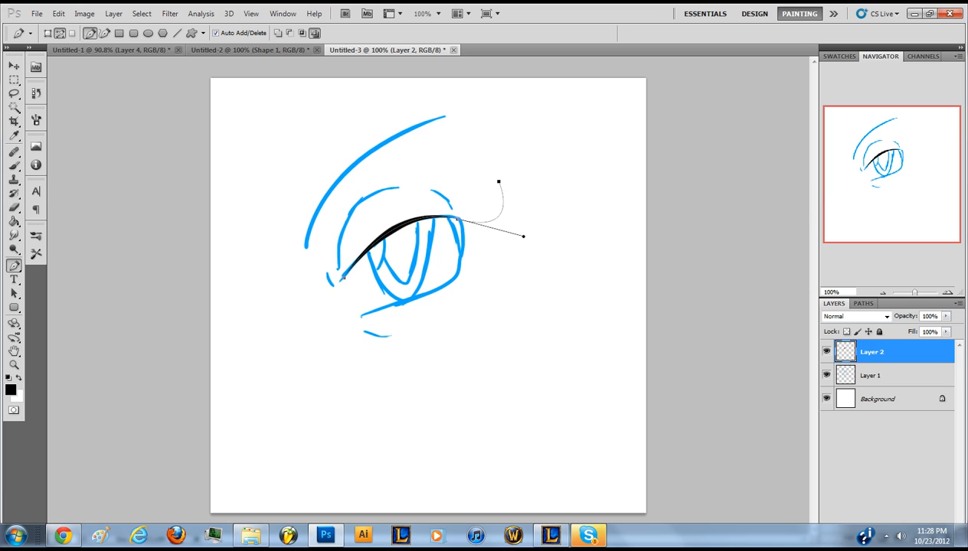
key(ctrl+alt+z)
- Switch to the Freeform Pen tool and step back through the history until the ink layer is empty
right_click(39, 260)
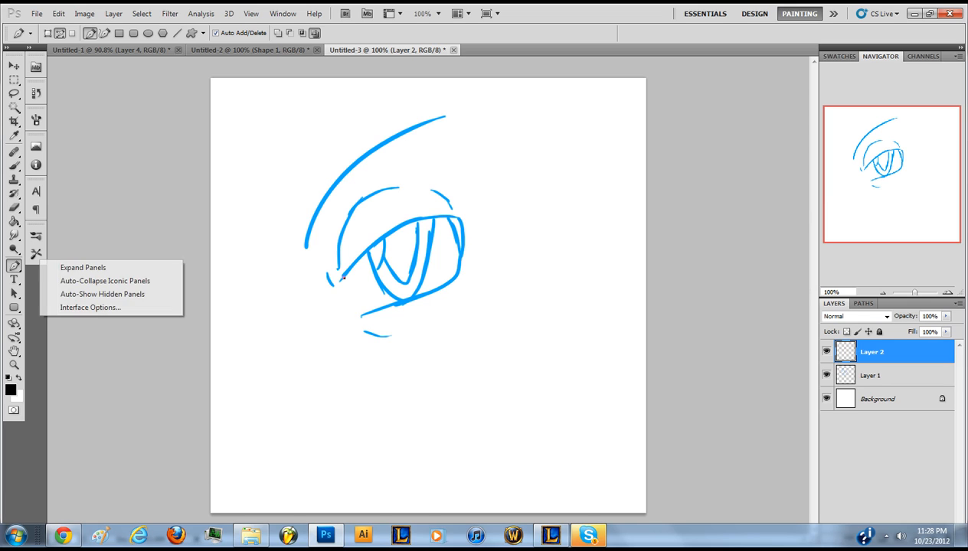
click(105, 34)
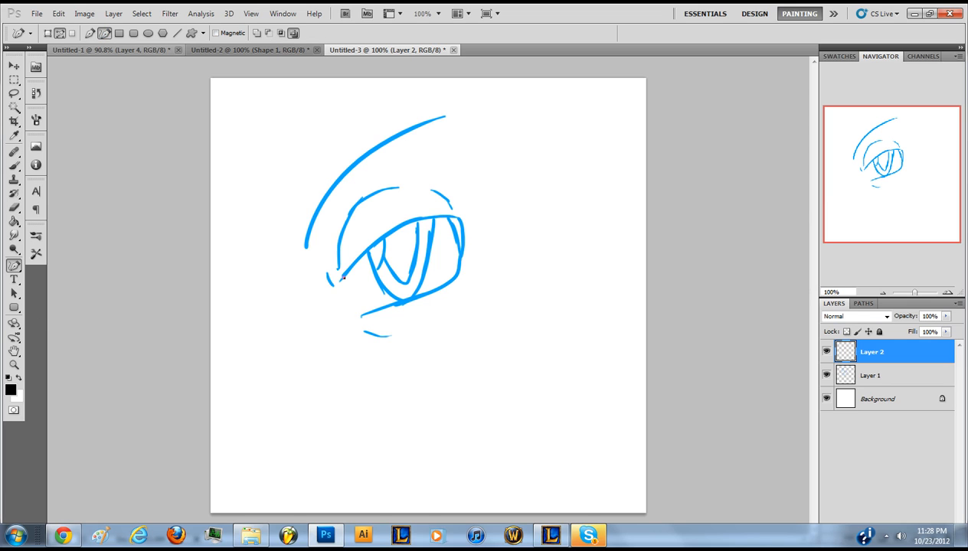
drag(450, 219, 457, 272)
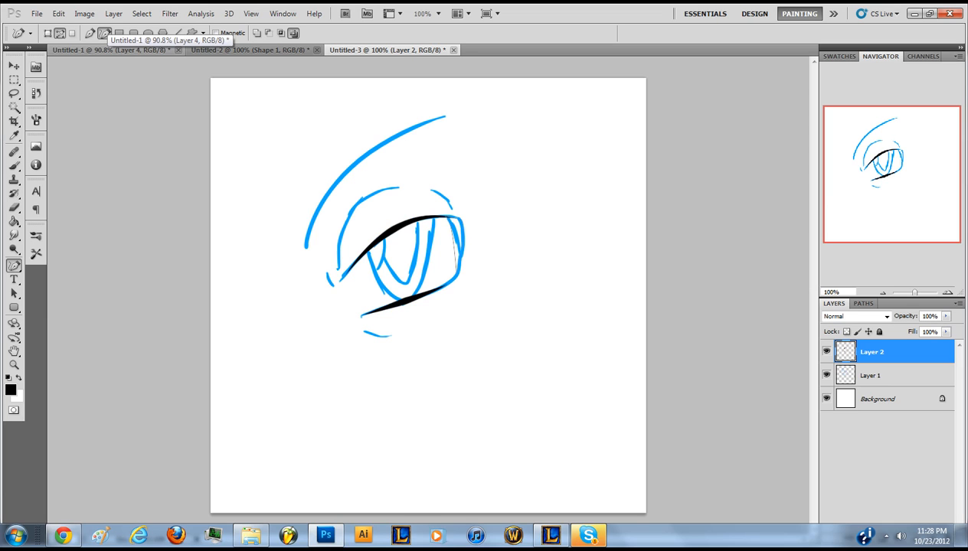
key(ctrl+alt+z)
key(ctrl+alt+z)
key(ctrl+alt+z)
key(ctrl+alt+z)
key(ctrl+alt+z)
key(ctrl+alt+z)
key(ctrl+alt+z)
key(ctrl+alt+z)
key(ctrl+alt+z)
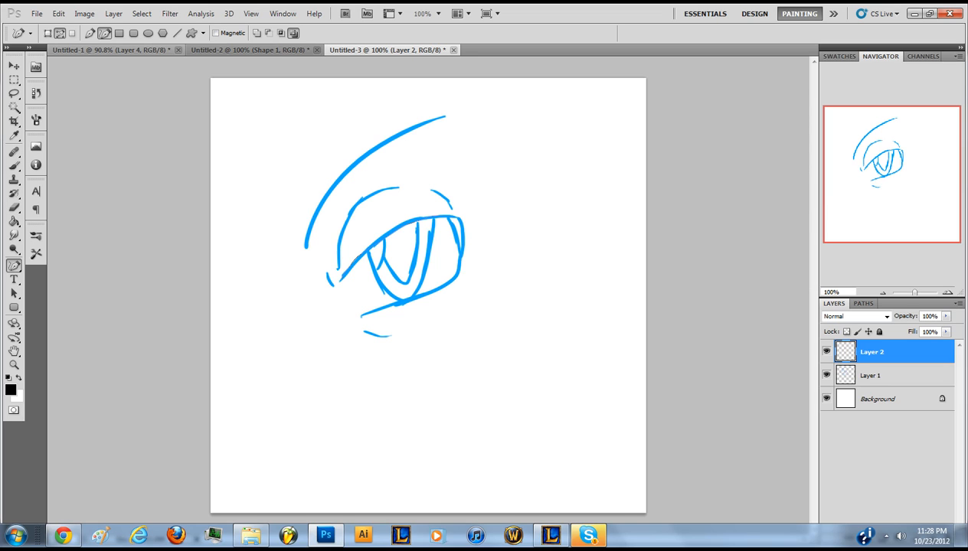
- Trace the upper eyelid with the Freeform Pen, stroke it in black with simulated pressure and delete the path
drag(457, 217, 460, 217)
right_click(450, 186)
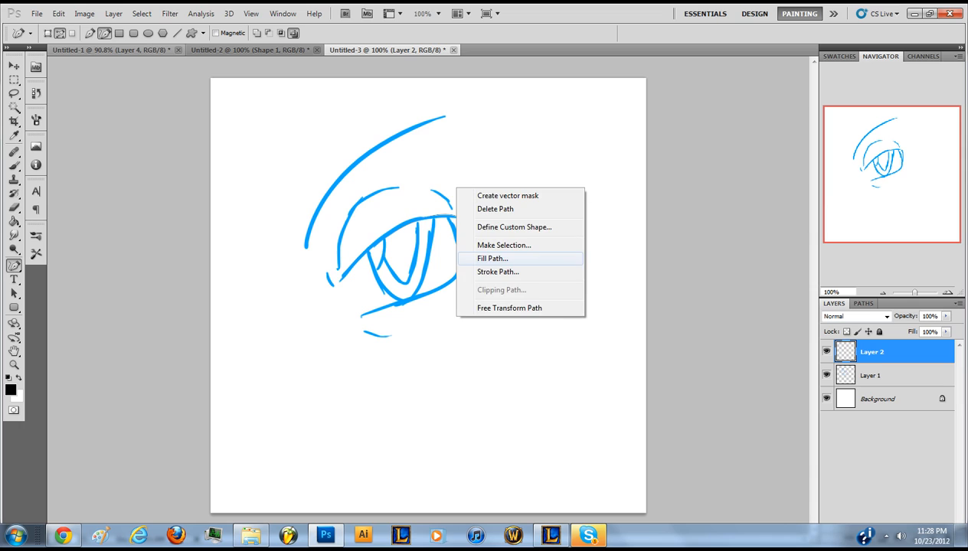
click(475, 272)
key(Return)
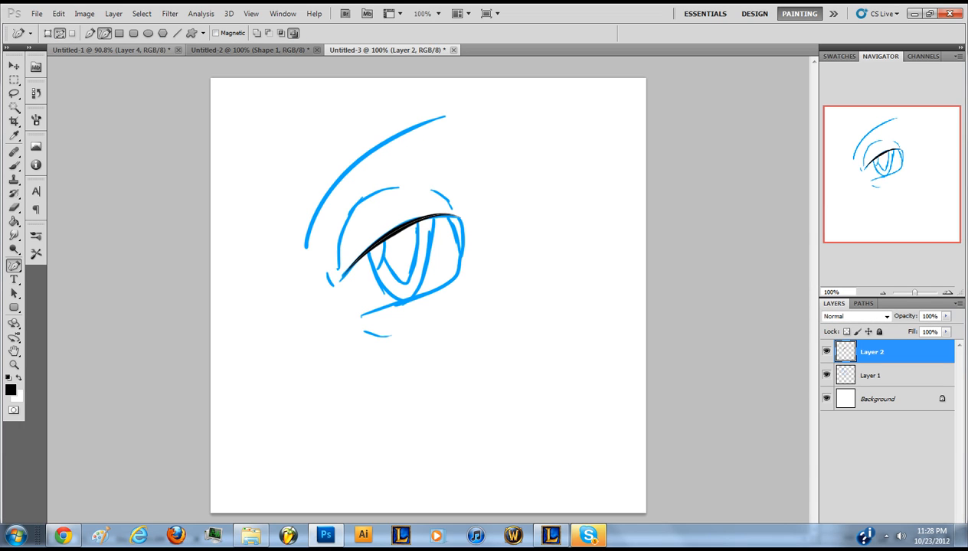
right_click(477, 285)
click(509, 306)
- Ink the outer edge of the eye with a black simulated-pressure stroke along a Freeform Pen path, and delete the path
right_click(384, 291)
click(417, 312)
right_click(463, 216)
click(490, 300)
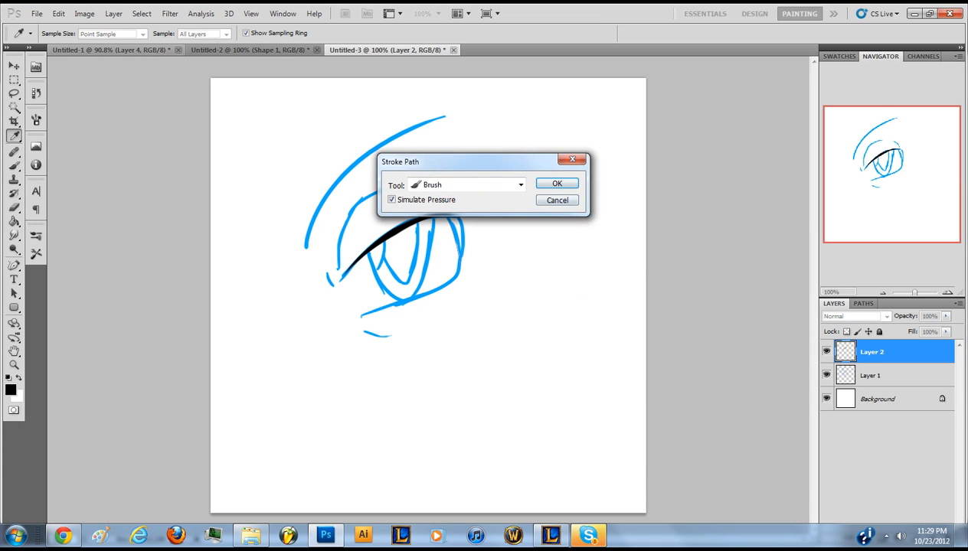
key(Return)
right_click(441, 300)
click(477, 371)
right_click(485, 261)
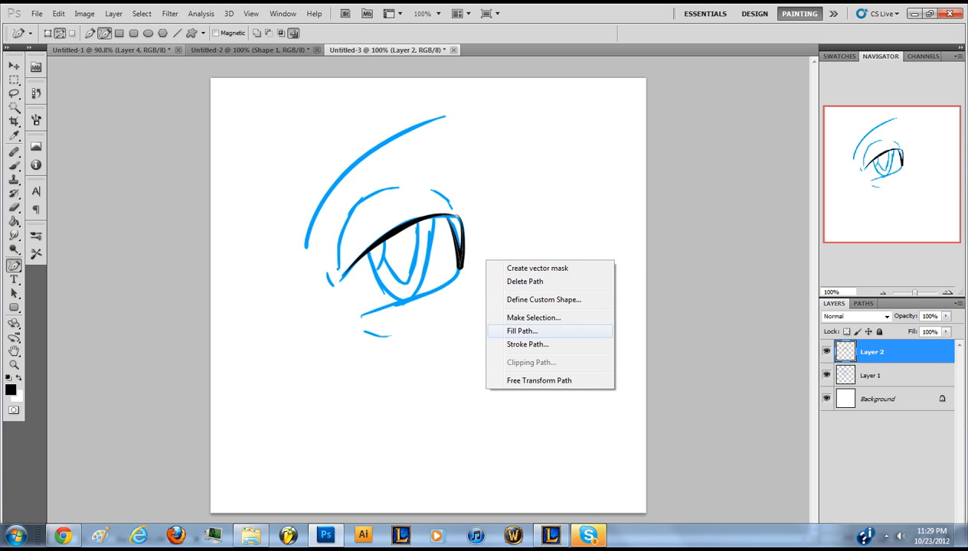
click(524, 281)
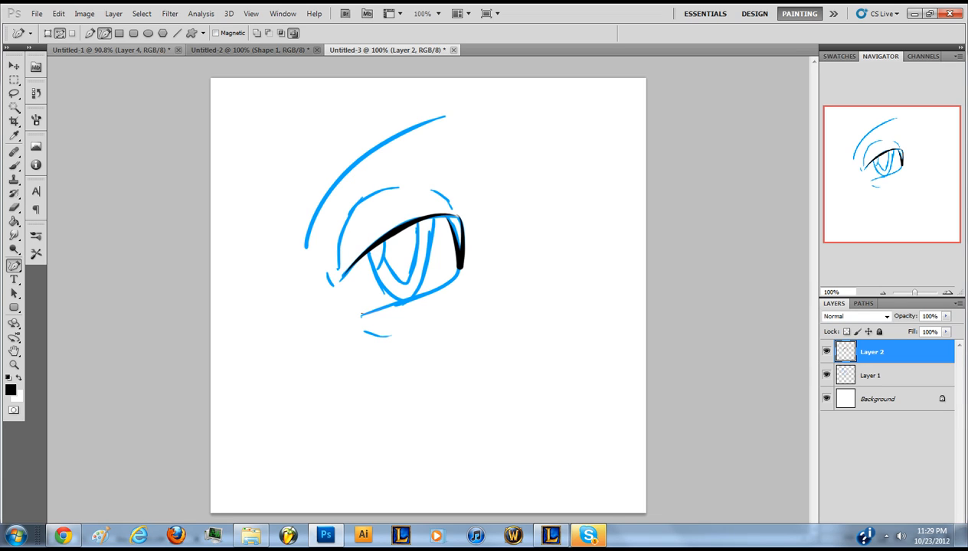
- Trace the lower eyelid up to the outer edge with the Freeform Pen, stroke it in black and delete the path
drag(435, 287, 445, 277)
key(ctrl+z)
right_click(473, 248)
click(520, 332)
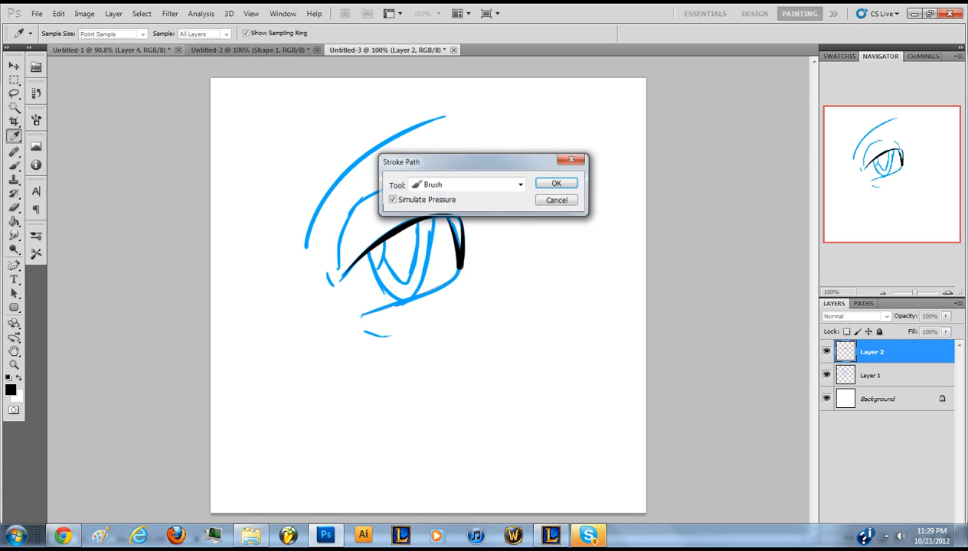
key(Return)
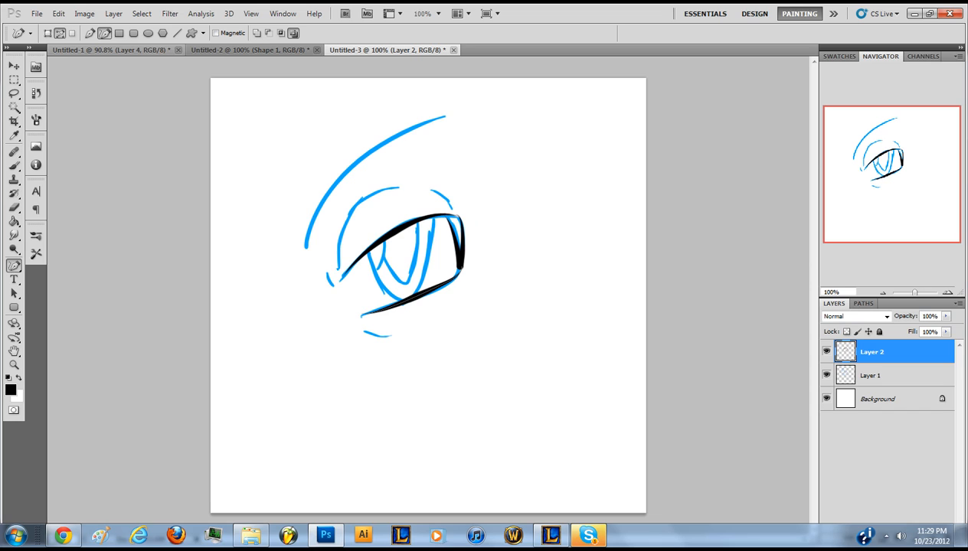
right_click(357, 172)
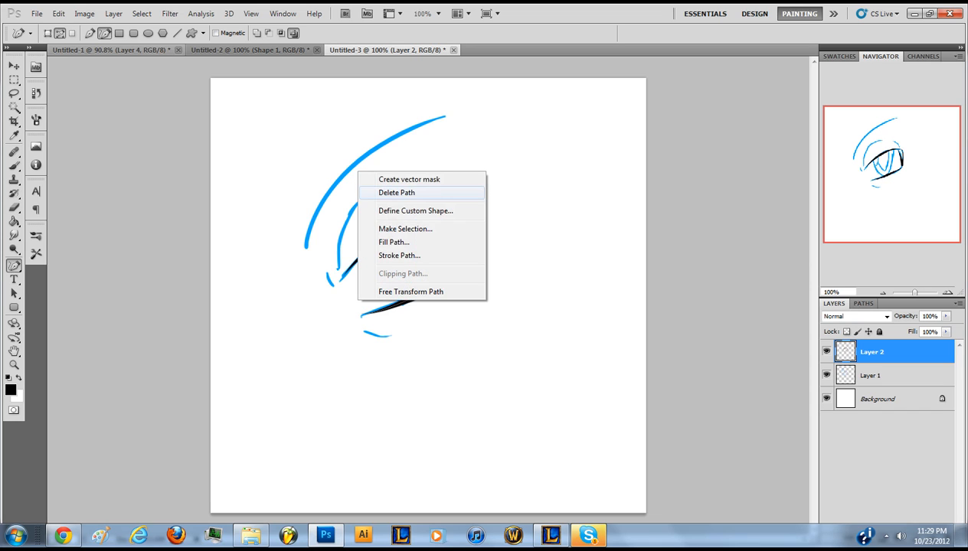
click(397, 193)
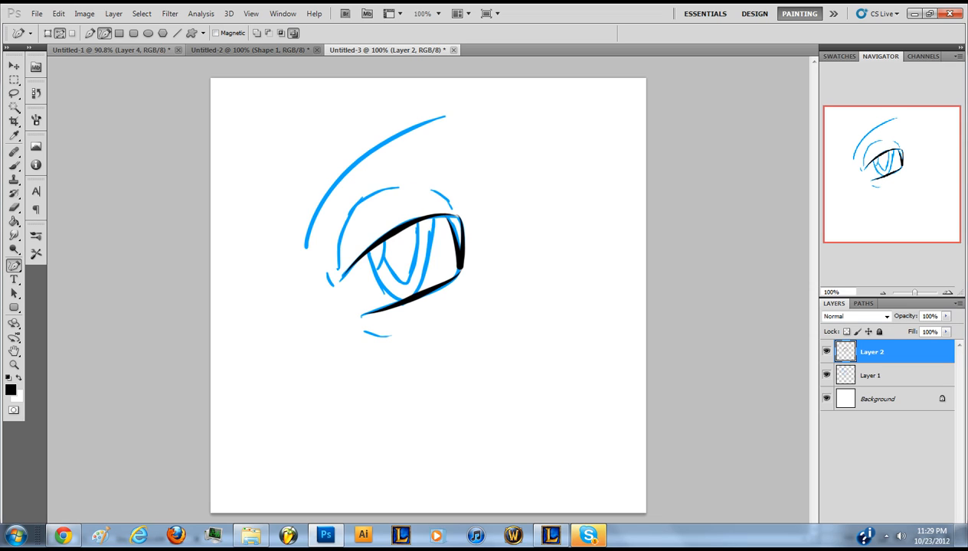
- Draw Freeform Pen paths over the iris, pupil, eyelid crease, small accent marks and eyebrow, redoing misdrawn ones
drag(409, 296, 420, 270)
key(ctrl+z)
drag(425, 264, 395, 295)
mouse_move(420, 242)
mouse_down()
mouse_move(416, 267)
mouse_move(418, 223)
mouse_up()
drag(328, 272, 335, 286)
key(ctrl+z)
mouse_move(328, 184)
mouse_down()
mouse_move(344, 162)
mouse_move(452, 114)
mouse_up()
- Stroke all the drawn paths at once in black with Simulate Pressure, and delete the paths
right_click(389, 150)
click(440, 233)
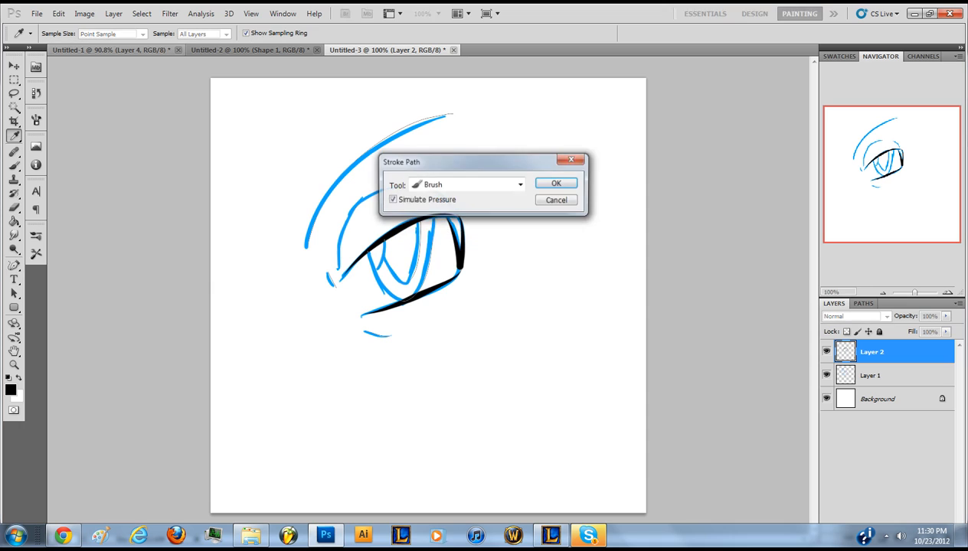
key(Return)
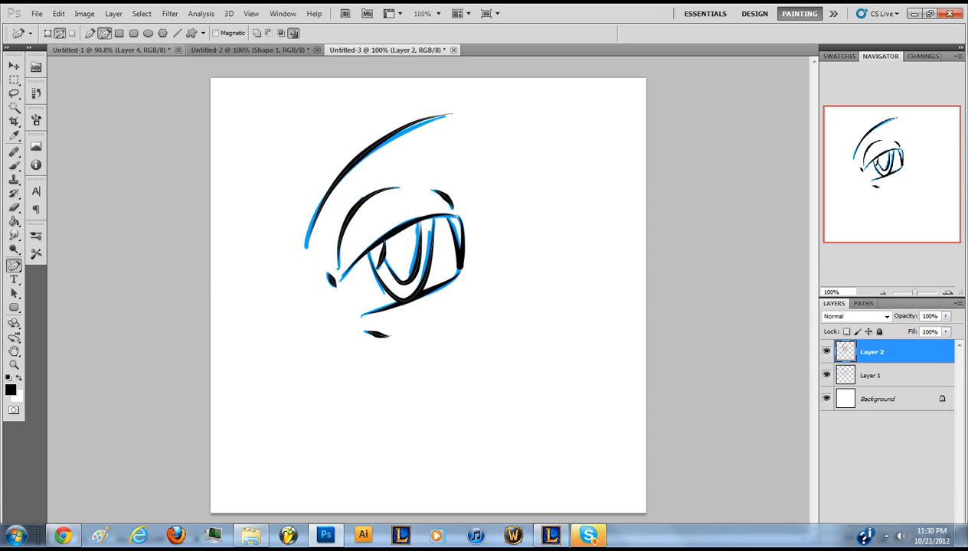
right_click(465, 336)
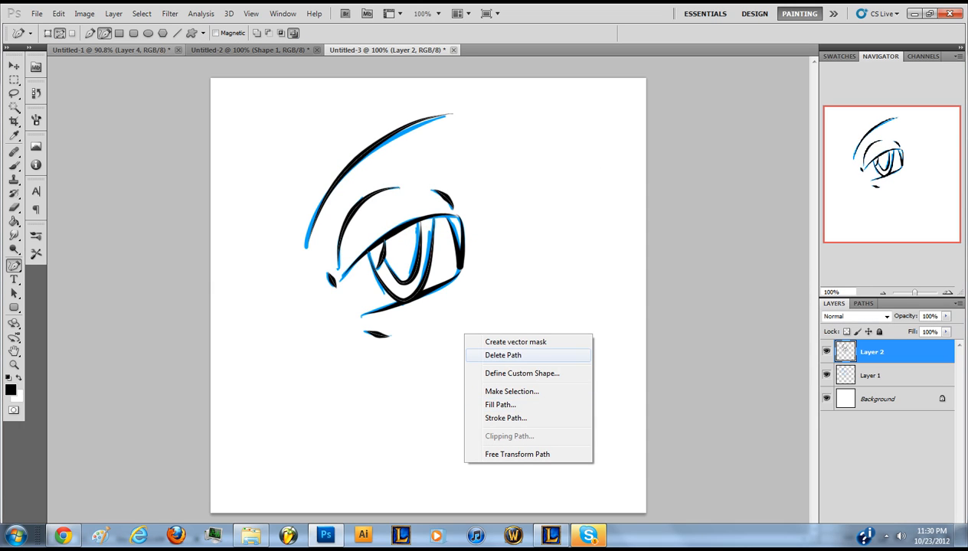
click(503, 355)
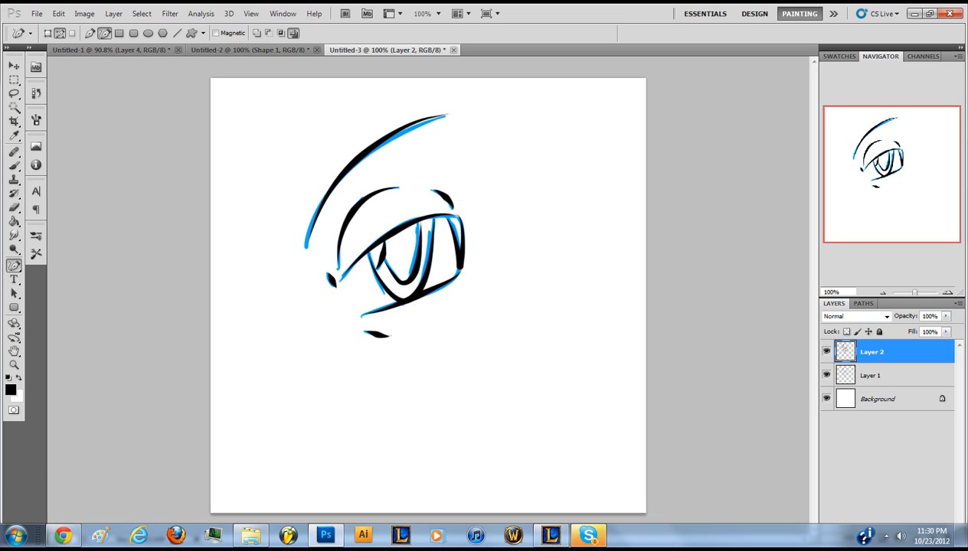
- Hide the blue sketch on Layer 1 and set the Eraser to a size of 10 px
click(826, 375)
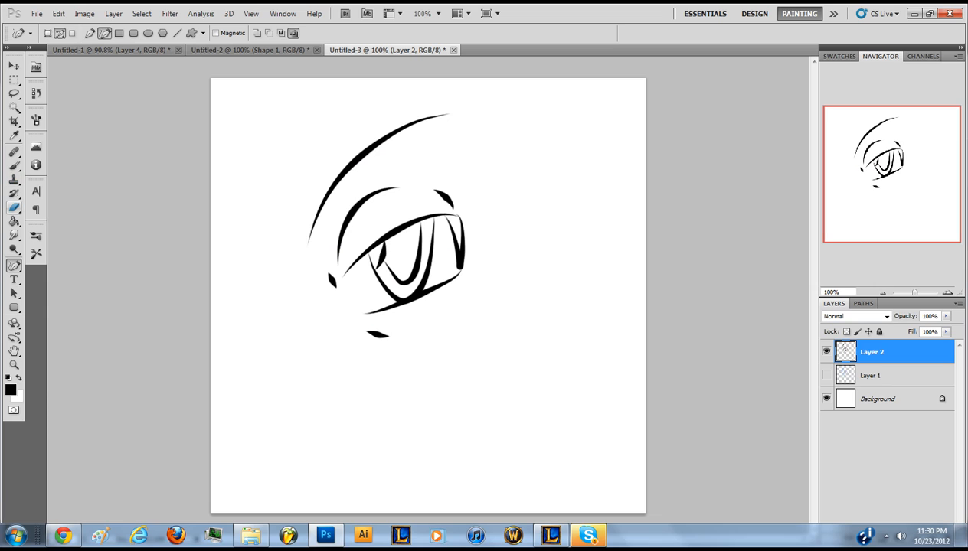
click(14, 165)
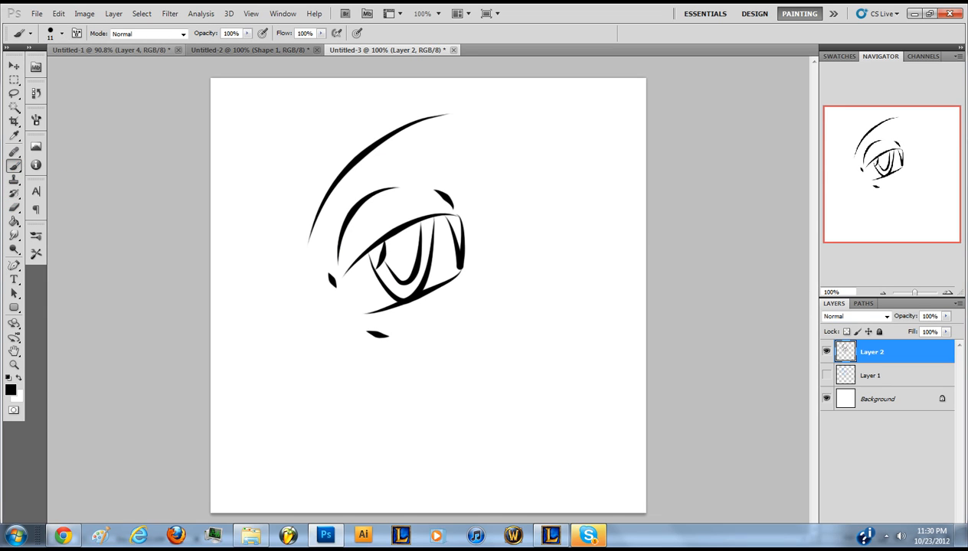
click(14, 207)
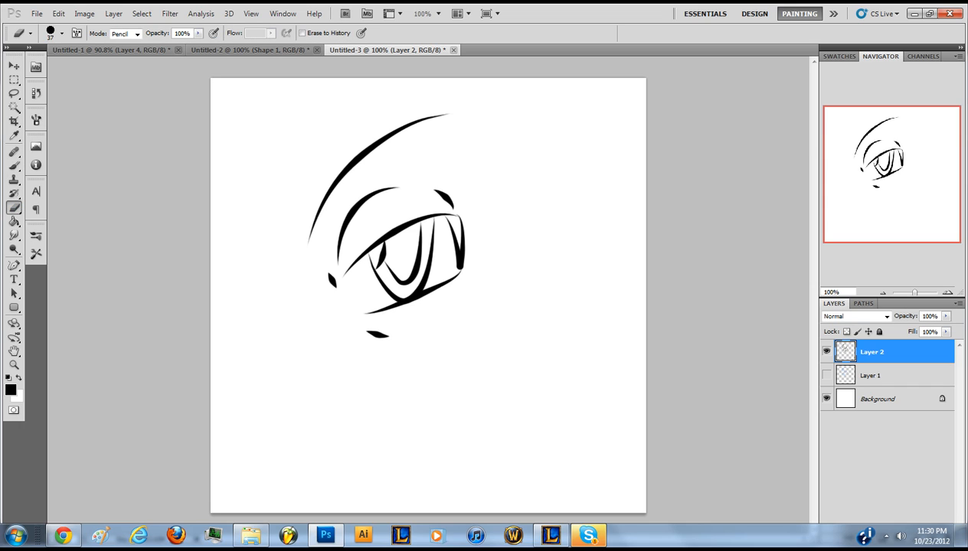
click(62, 33)
drag(41, 67, 25, 67)
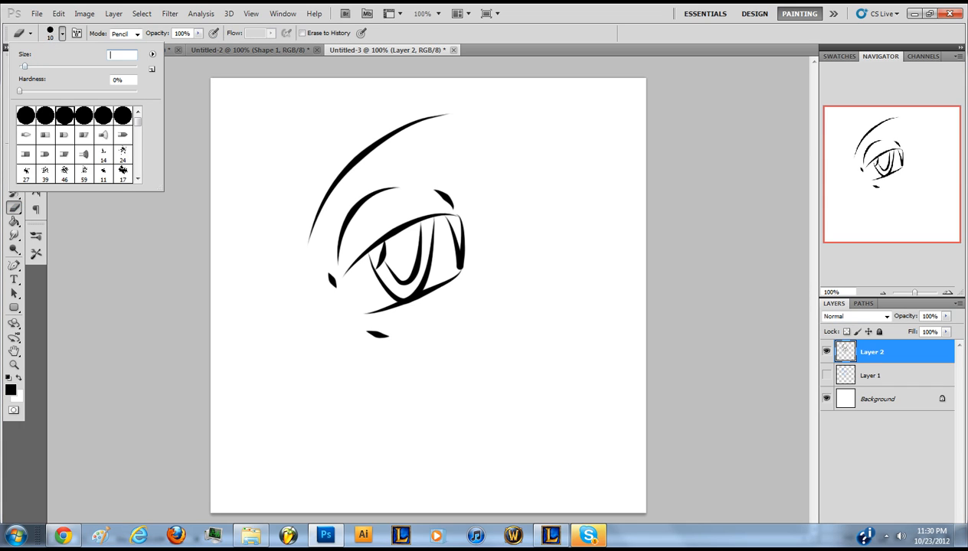
- Paint the pupil solid black with the Brush on Layer 2 and thicken the lower end of the eyebrow line
key(Return)
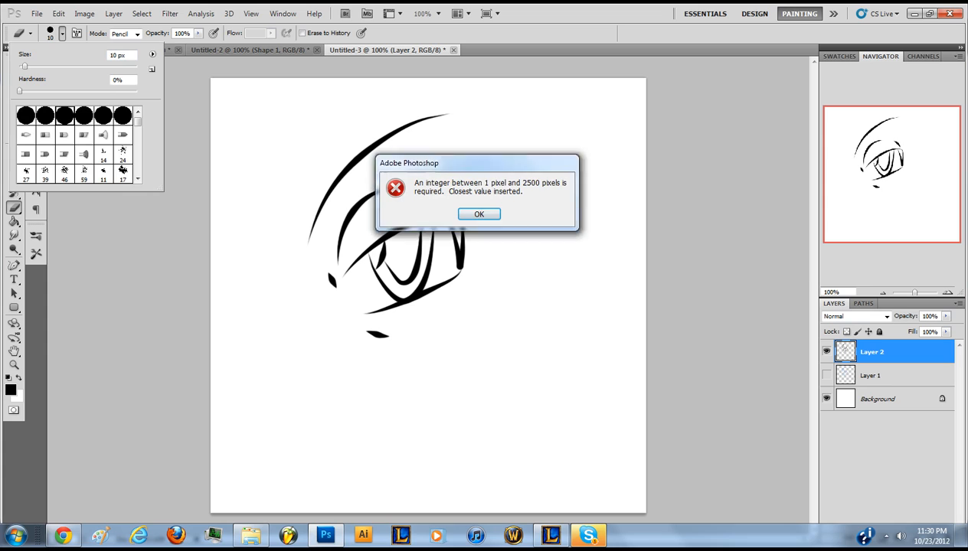
key(Return)
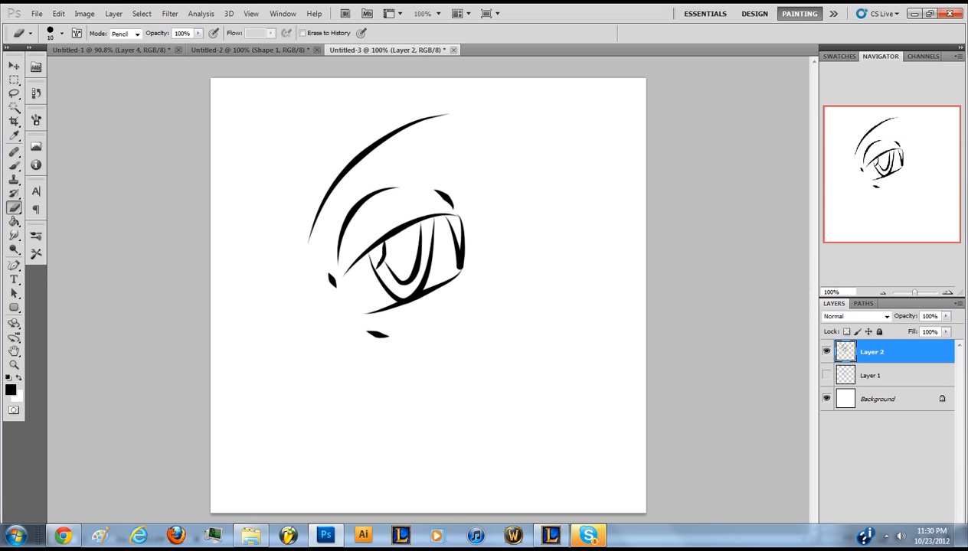
key(b)
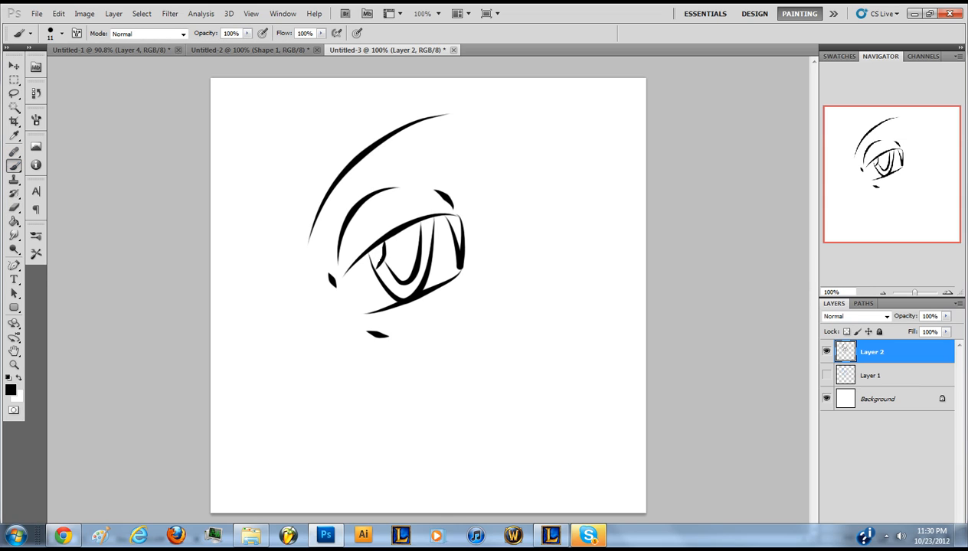
mouse_move(384, 260)
mouse_down()
mouse_move(401, 275)
mouse_move(411, 220)
mouse_move(383, 242)
mouse_move(390, 267)
mouse_move(400, 264)
mouse_move(408, 234)
mouse_move(395, 236)
mouse_move(391, 256)
mouse_move(392, 240)
mouse_move(403, 260)
mouse_up()
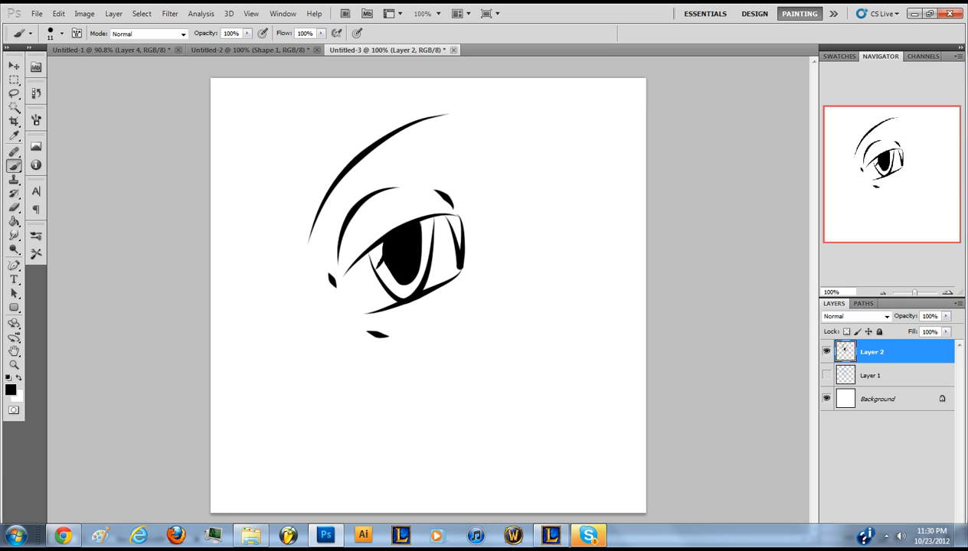
mouse_move(331, 177)
mouse_down()
mouse_move(304, 245)
mouse_move(338, 163)
mouse_up()
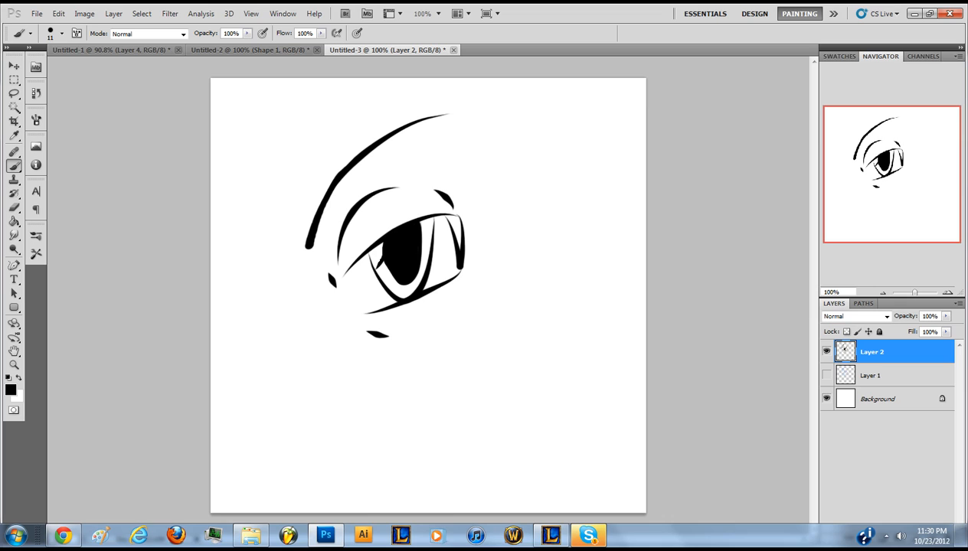
- Thicken the black line at the eye's outer corner with the Brush, undoing the first misplaced stroke
drag(440, 213, 448, 226)
key(ctrl+z)
mouse_move(449, 220)
mouse_down()
mouse_move(455, 246)
mouse_move(457, 221)
mouse_move(445, 214)
mouse_move(453, 230)
mouse_move(451, 221)
mouse_up()
drag(458, 271, 450, 272)
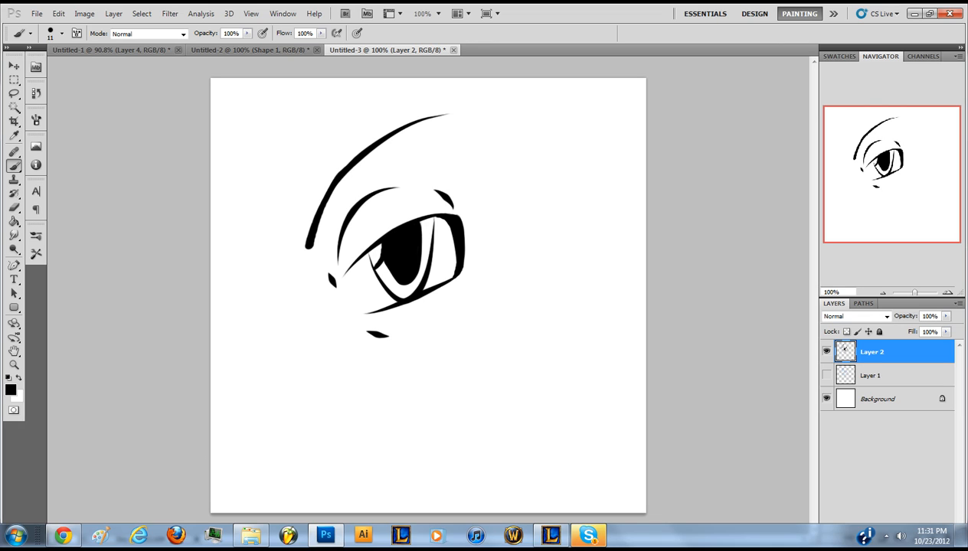
click(881, 375)
click(881, 352)
click(588, 535)
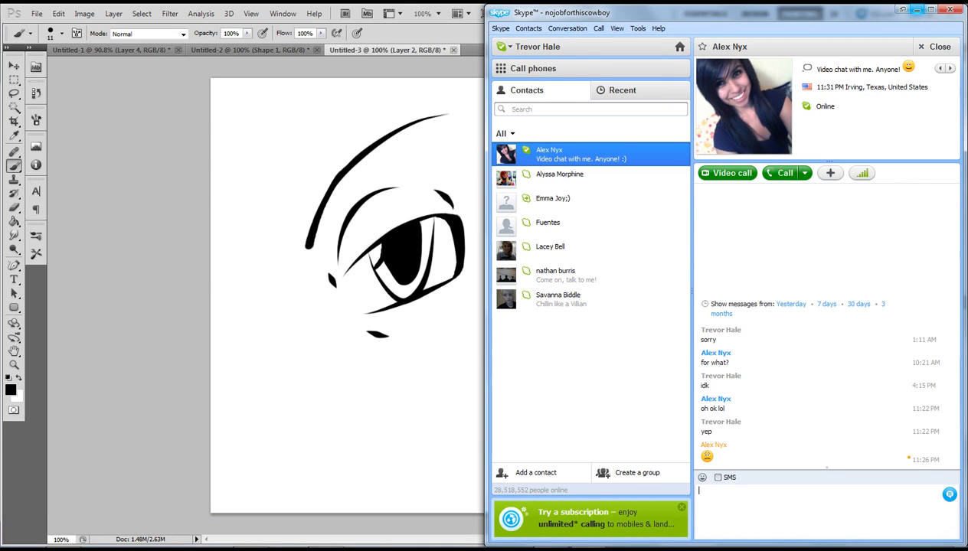
click(903, 9)
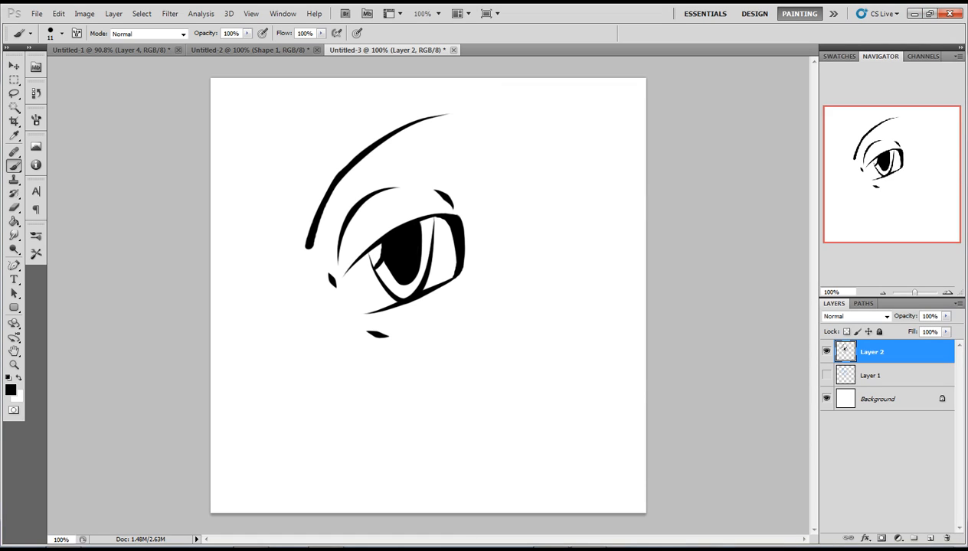
- Add a new layer beneath the Layer 2 line art and set the foreground colour to a bright blue
click(929, 538)
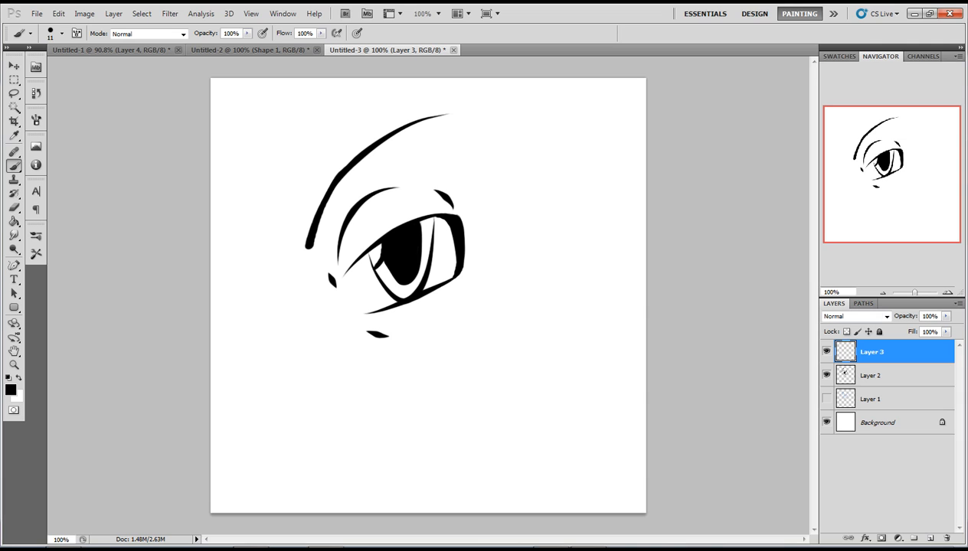
click(10, 390)
click(433, 255)
drag(433, 255, 415, 270)
key(Return)
key(ctrl+bracketleft)
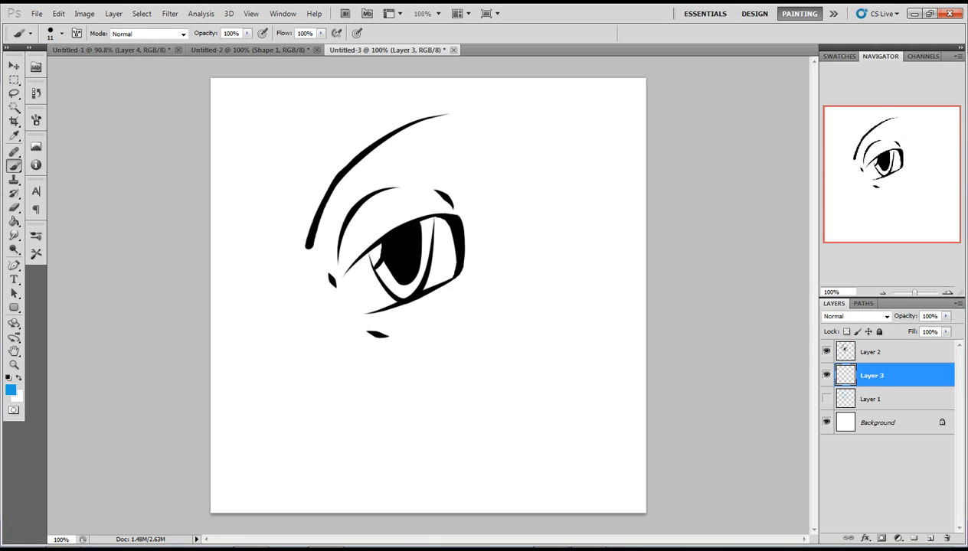
- Paint the iris area around the pupil bright blue on Layer 3
mouse_move(380, 261)
mouse_down()
mouse_move(387, 286)
mouse_move(399, 288)
mouse_move(424, 233)
mouse_move(422, 272)
mouse_up()
drag(427, 232, 429, 216)
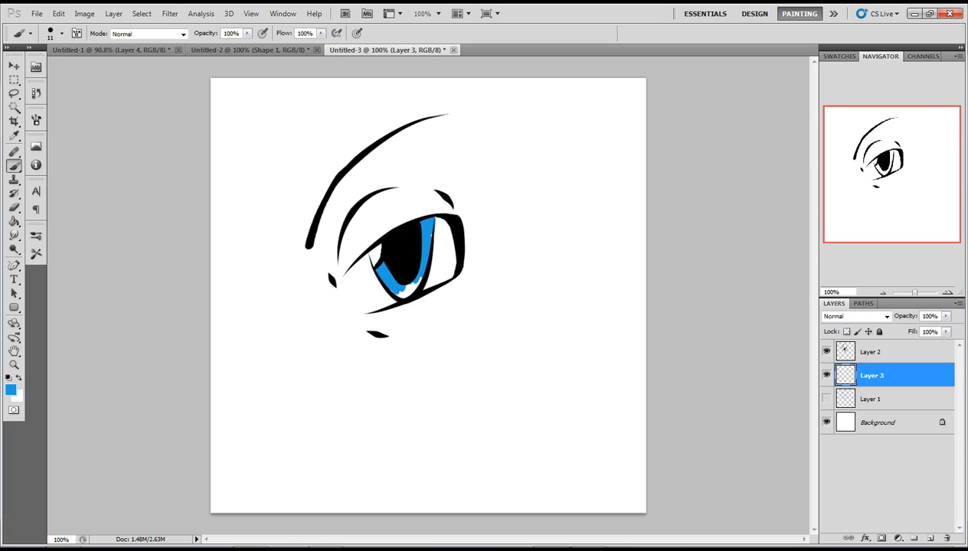
mouse_move(404, 285)
mouse_down()
mouse_move(395, 292)
mouse_move(414, 276)
mouse_up()
- Add a new layer between Layer 3 and Layer 1, keeping the Layer 1 sketch hidden
click(879, 423)
click(872, 400)
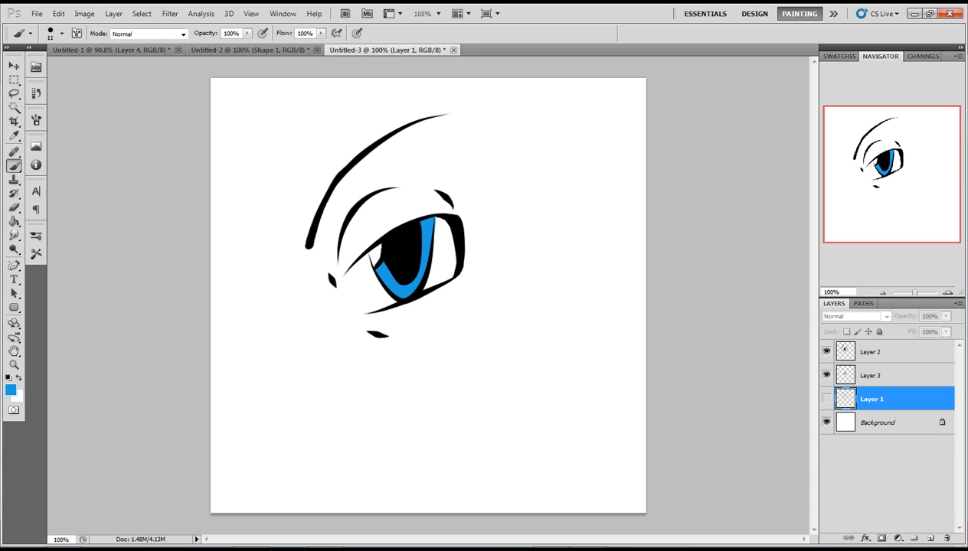
click(826, 399)
click(826, 399)
click(826, 399)
click(826, 399)
click(881, 465)
click(930, 538)
drag(876, 352, 876, 410)
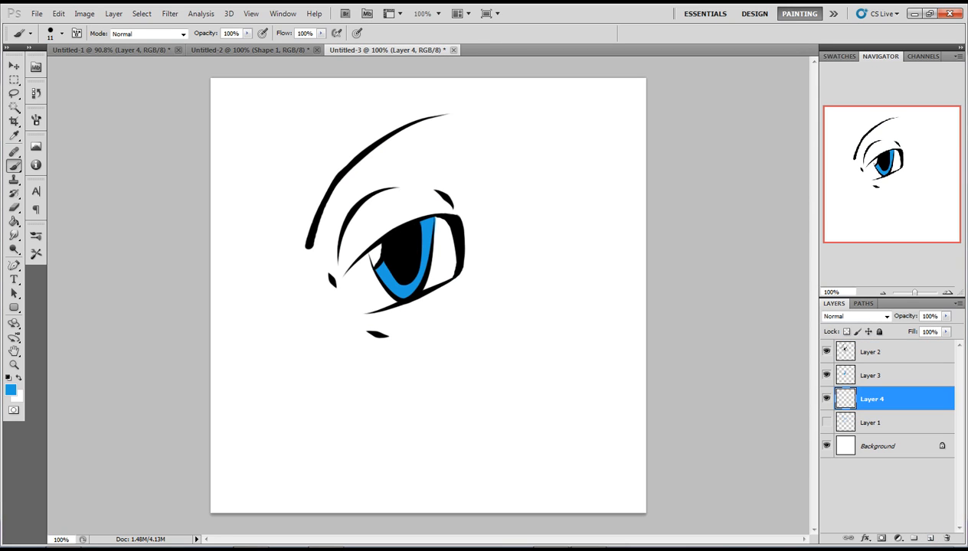
- Set the foreground colour to a pale greenish beige for the skin
click(10, 390)
drag(451, 376, 451, 385)
drag(315, 310, 302, 289)
drag(451, 382, 451, 374)
drag(302, 288, 300, 262)
click(561, 245)
- Paint the skin around the eye and up to the eyebrow in pale beige on Layer 4, leaving the eye white clear
mouse_move(342, 235)
mouse_down()
mouse_move(361, 216)
mouse_move(337, 255)
mouse_move(340, 269)
mouse_move(345, 238)
mouse_move(318, 249)
mouse_move(414, 156)
mouse_move(432, 192)
mouse_move(373, 234)
mouse_up()
mouse_move(429, 201)
mouse_down()
mouse_move(469, 204)
mouse_move(475, 188)
mouse_move(441, 182)
mouse_up()
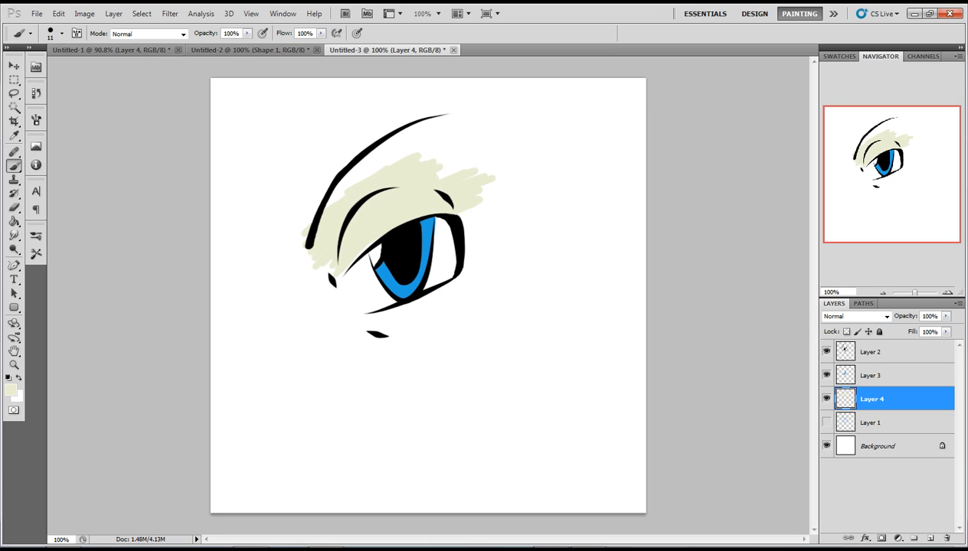
mouse_move(358, 341)
mouse_down()
mouse_move(463, 292)
mouse_move(352, 326)
mouse_move(360, 314)
mouse_move(524, 264)
mouse_move(417, 321)
mouse_move(451, 280)
mouse_move(506, 249)
mouse_move(514, 230)
mouse_move(461, 253)
mouse_move(504, 219)
mouse_move(467, 229)
mouse_move(457, 213)
mouse_move(490, 184)
mouse_move(496, 208)
mouse_up()
mouse_move(353, 330)
mouse_down()
mouse_move(306, 343)
mouse_move(336, 310)
mouse_move(274, 337)
mouse_move(330, 295)
mouse_move(268, 314)
mouse_move(306, 267)
mouse_move(359, 309)
mouse_up()
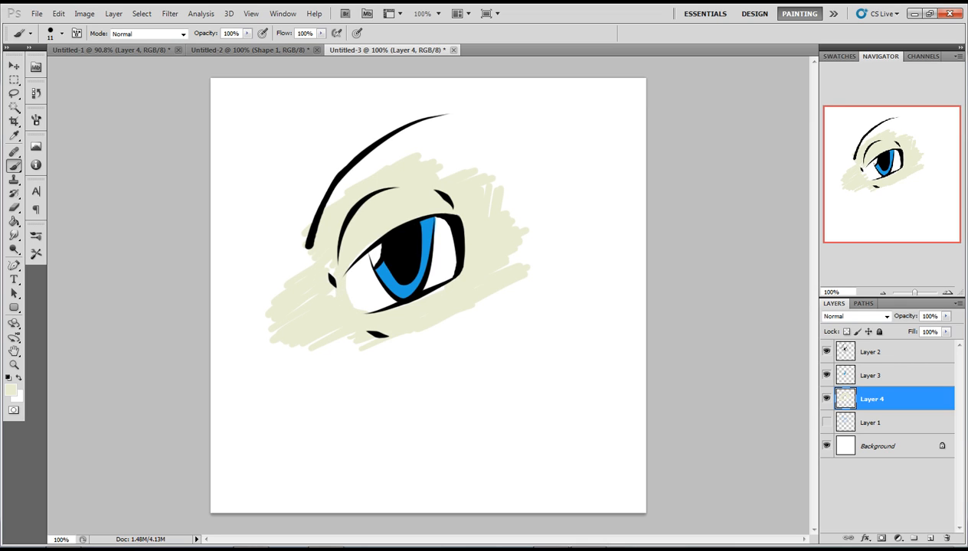
mouse_move(332, 268)
mouse_down()
mouse_move(329, 290)
mouse_move(300, 252)
mouse_move(382, 141)
mouse_move(425, 130)
mouse_move(453, 176)
mouse_up()
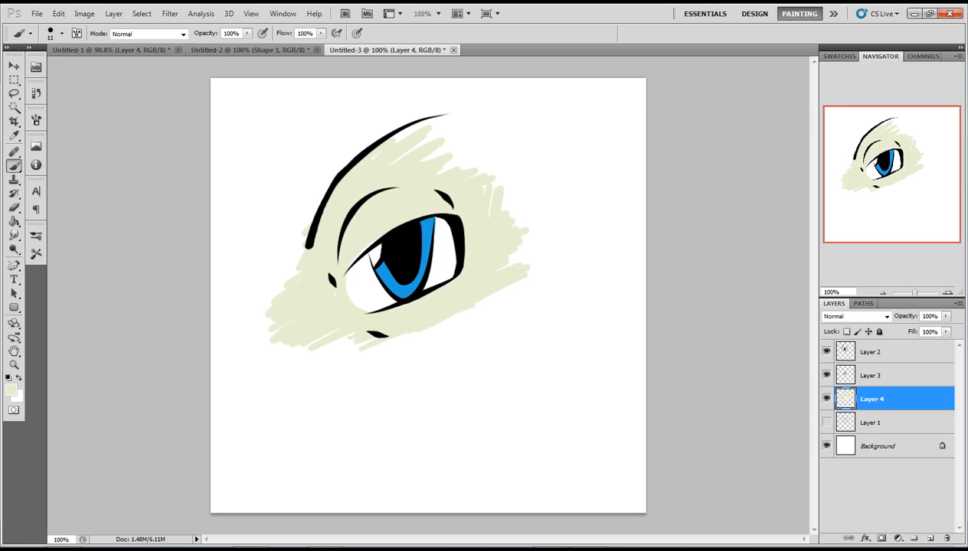
- Add a new layer above Layer 4, sample the iris blue and darken the foreground colour to #1a8cc6
click(930, 538)
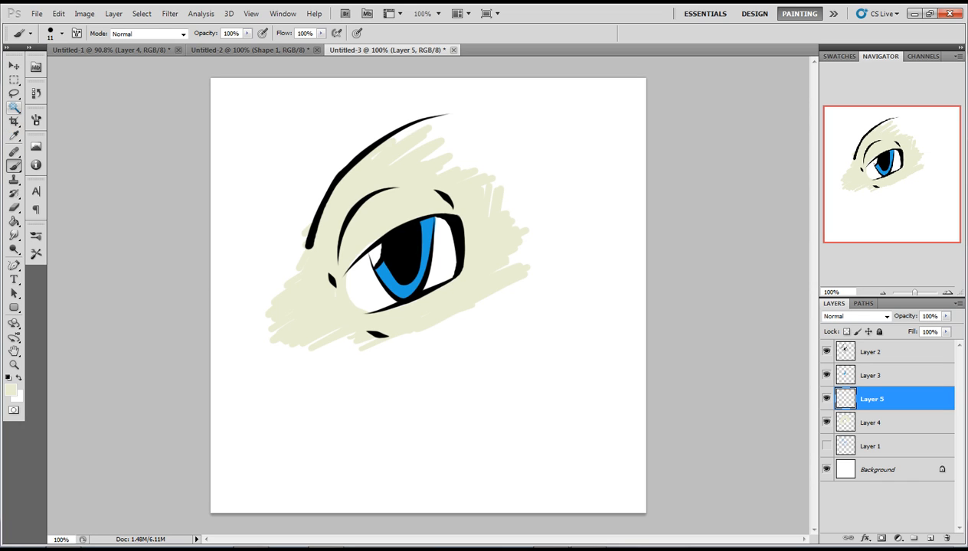
click(14, 135)
click(390, 282)
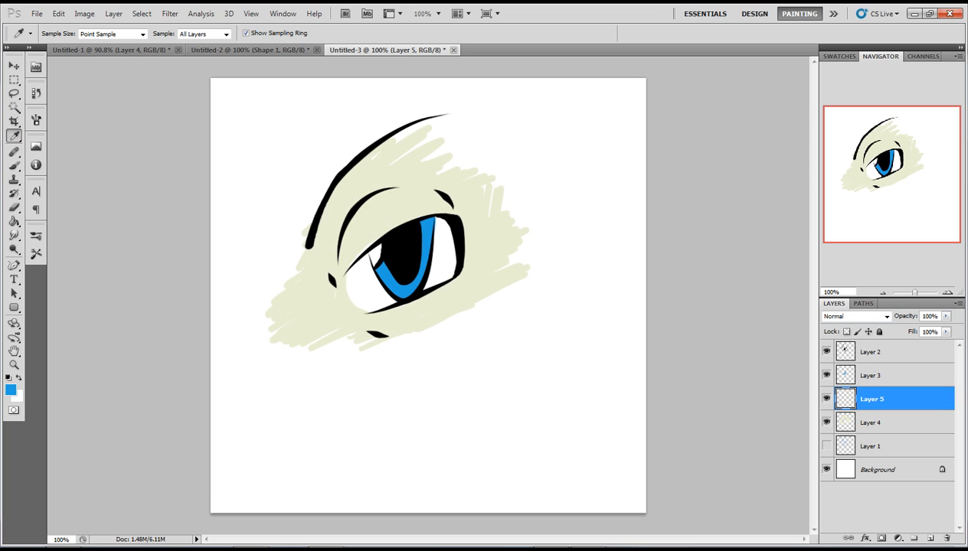
click(10, 391)
click(416, 287)
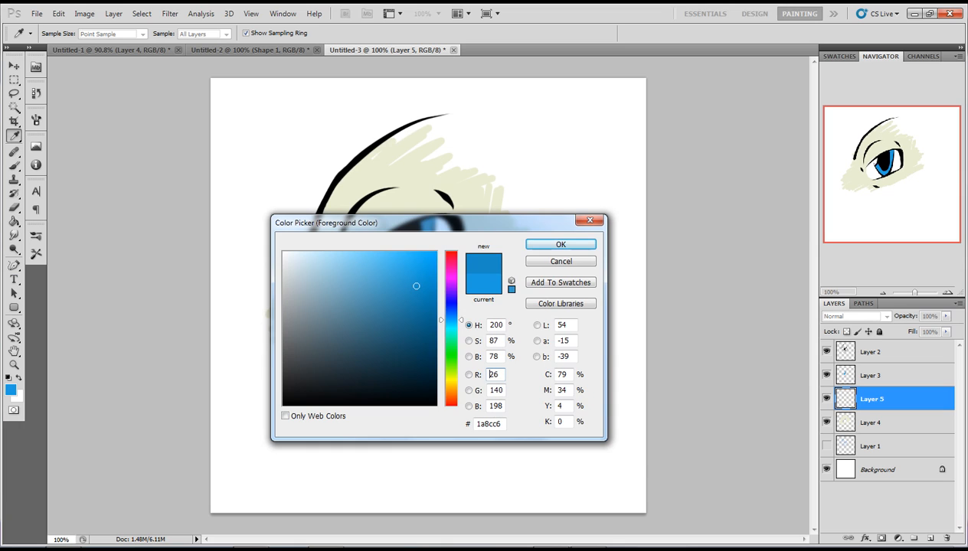
click(560, 244)
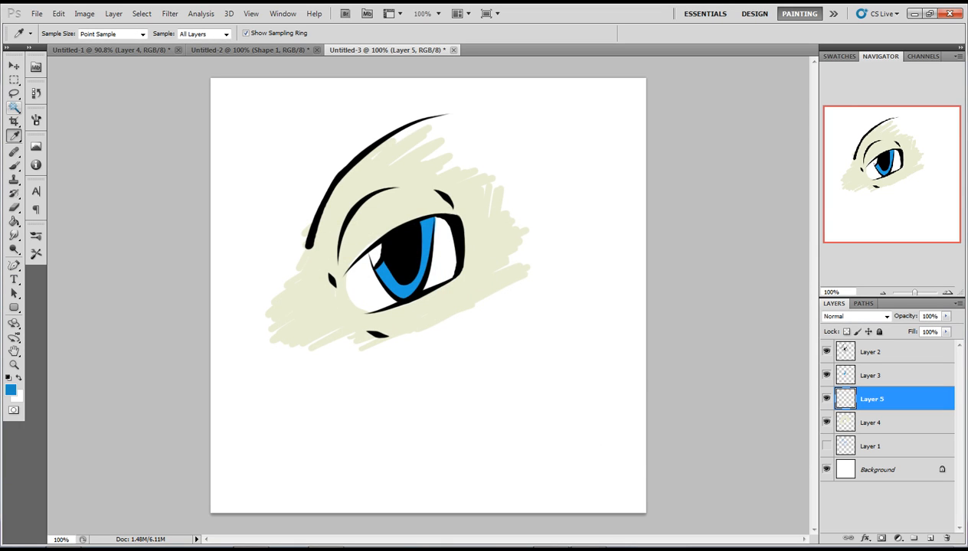
- Lasso a freehand shadow area over the upper part of the iris and the upper eyelid, replacing the first selection attempt
click(13, 92)
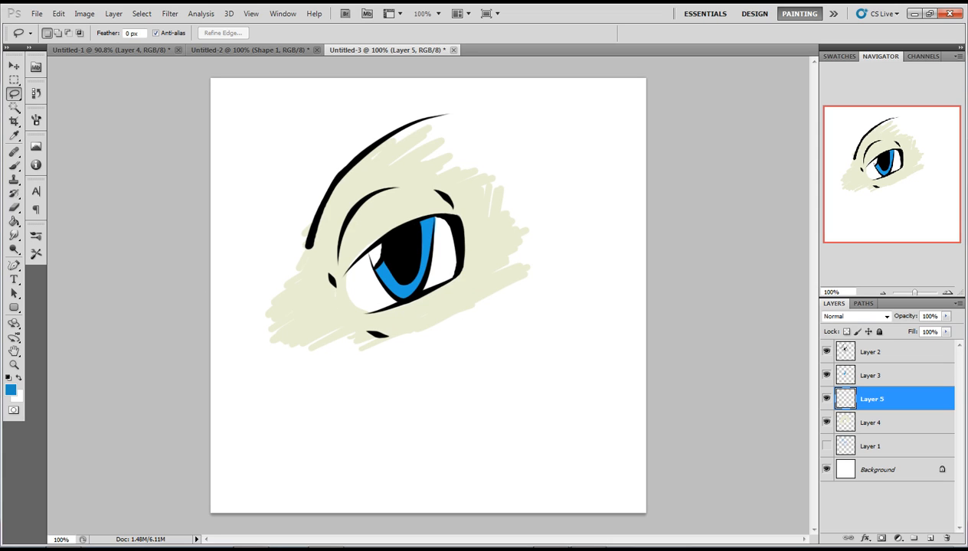
drag(421, 247, 409, 261)
key(ctrl+d)
drag(381, 297, 375, 273)
mouse_move(435, 244)
mouse_down()
mouse_move(440, 233)
mouse_move(413, 207)
mouse_move(355, 229)
mouse_move(348, 277)
mouse_move(380, 297)
mouse_up()
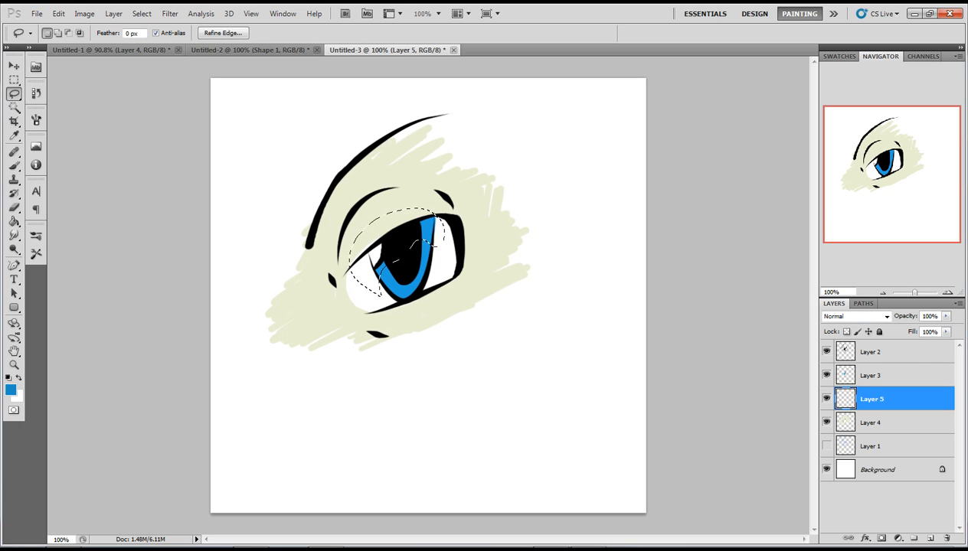
- Try filling the lassoed shadow area on Layer 5 with #1a8cc6 using the Paint Bucket, and undo the fill
click(14, 193)
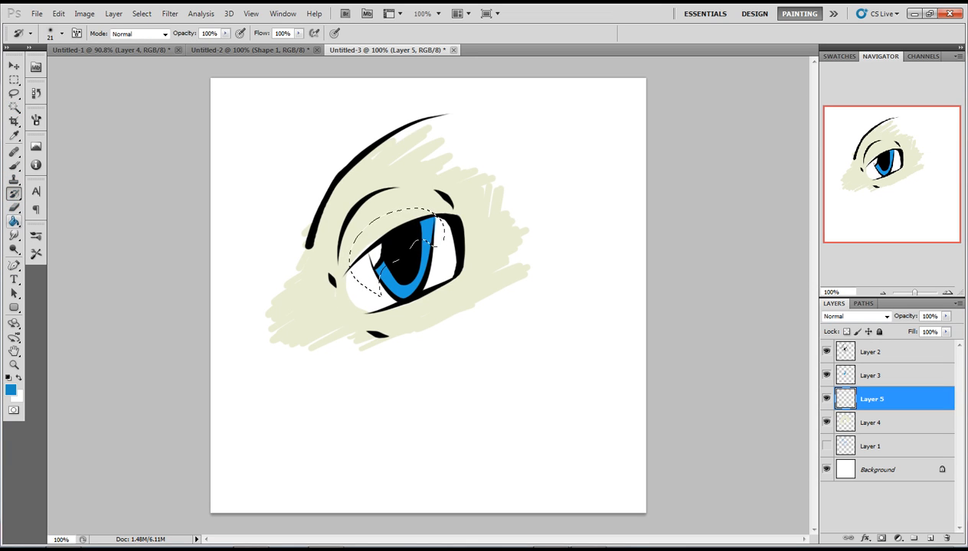
click(14, 221)
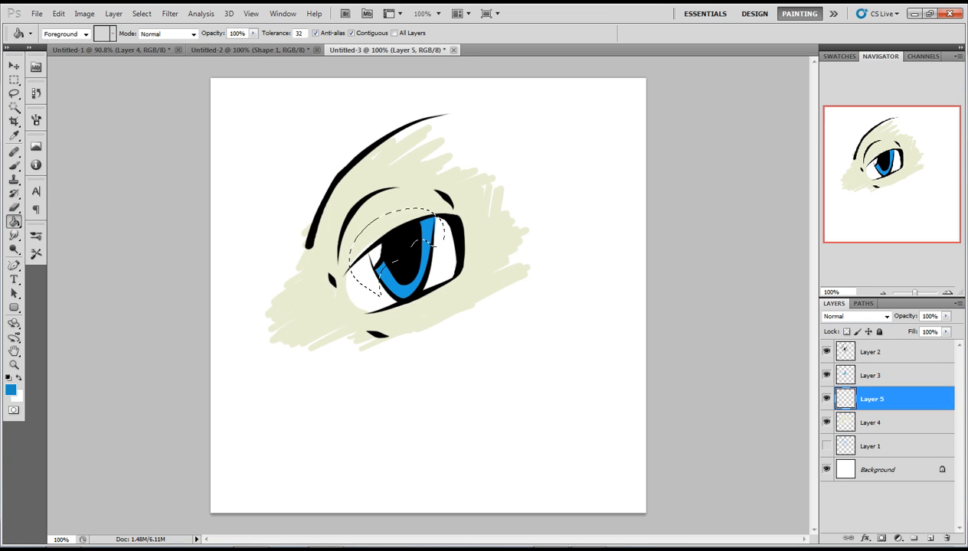
click(418, 245)
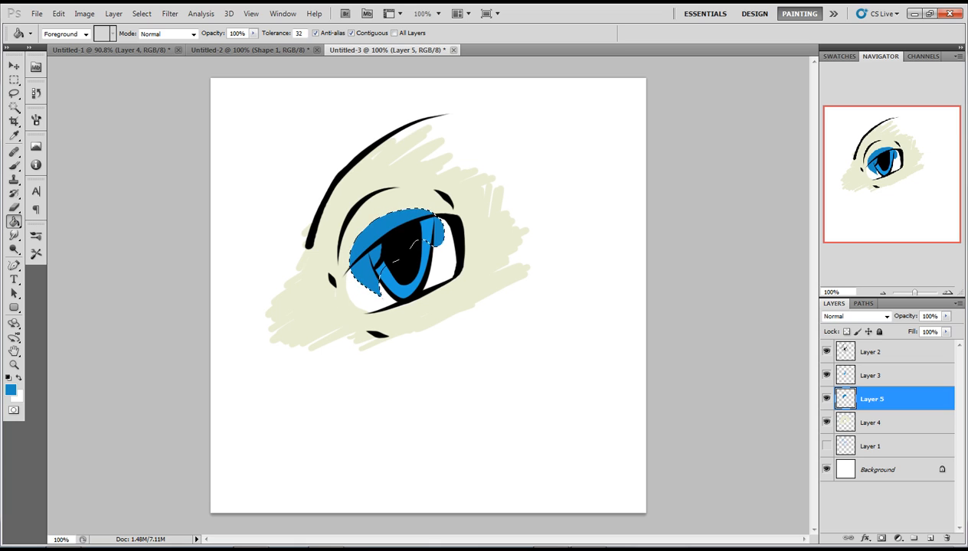
key(ctrl+z)
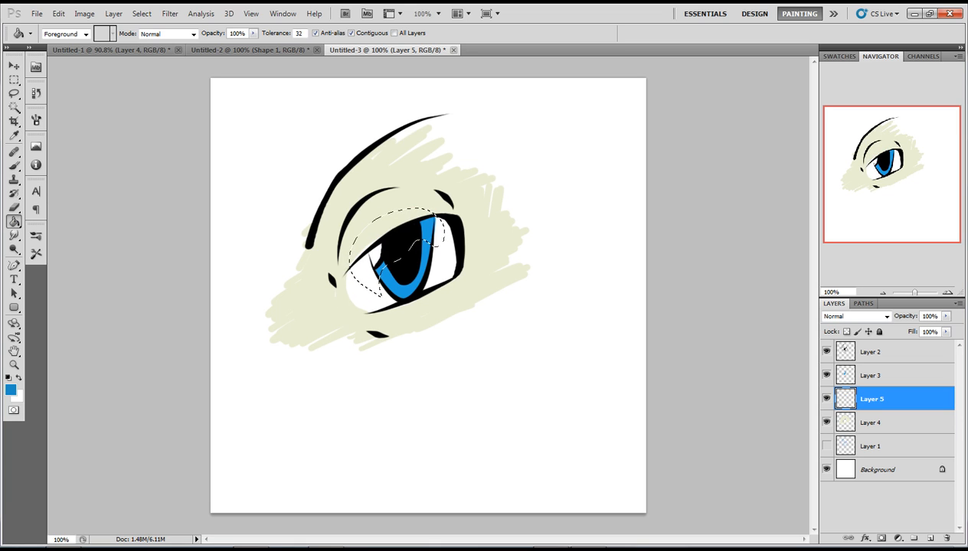
- Darken the foreground colour to #1275a8
click(11, 389)
mouse_move(417, 285)
mouse_down()
mouse_move(425, 353)
mouse_move(422, 296)
mouse_move(420, 304)
mouse_up()
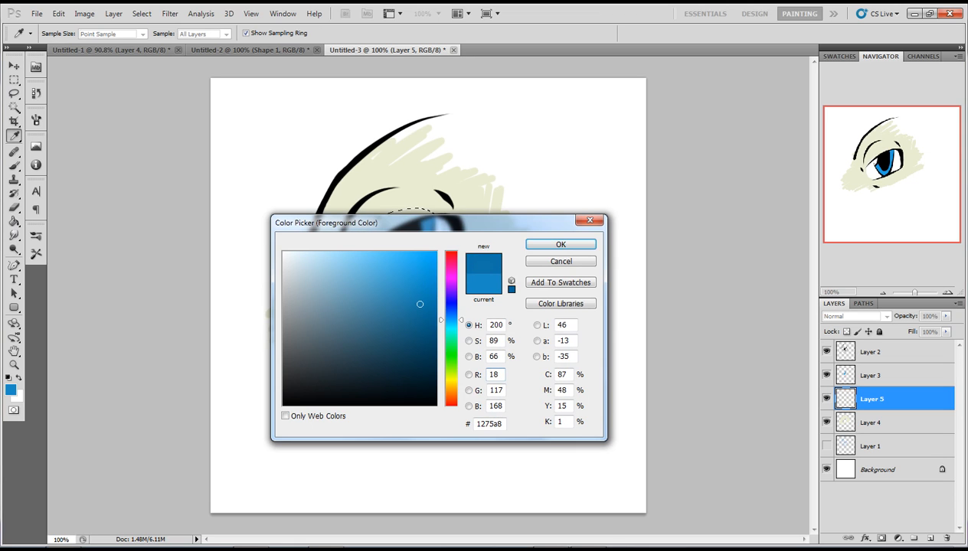
key(Return)
- Try filling the lassoed shadow area with the darker blue while Layer 5 is below Layer 3, and undo the fill
key(g)
click(389, 242)
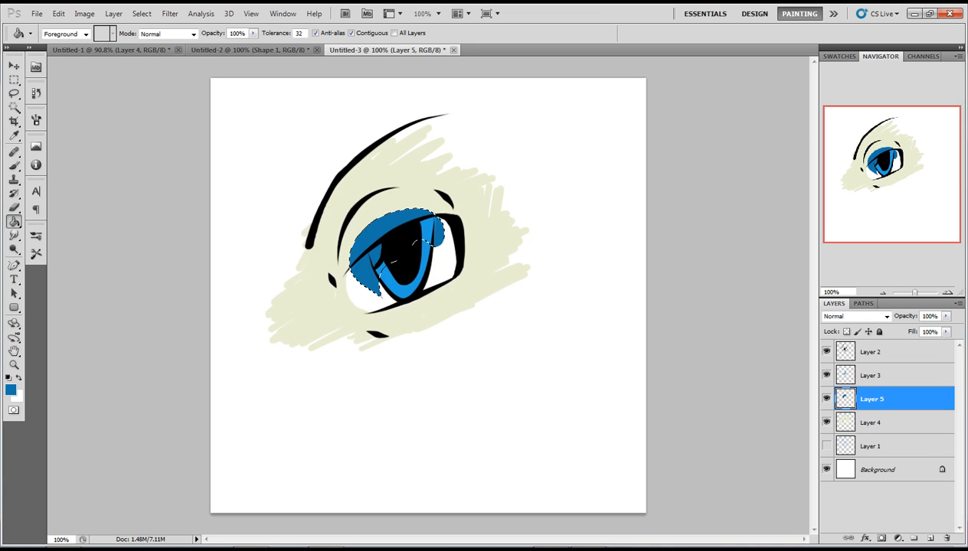
key(ctrl+z)
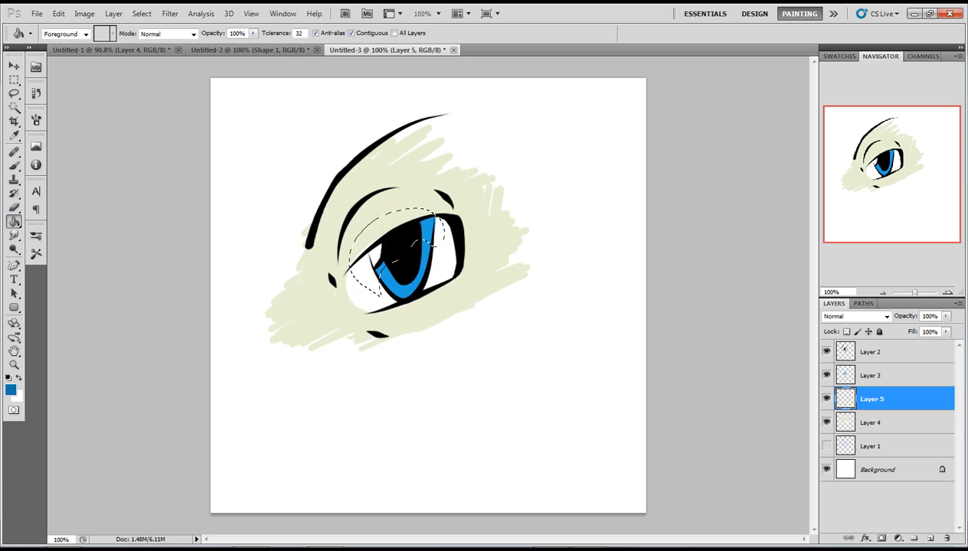
- Move Layer 5 above Layer 3, fill the lassoed shadow area with the darker blue, and deselect it
drag(872, 399, 873, 364)
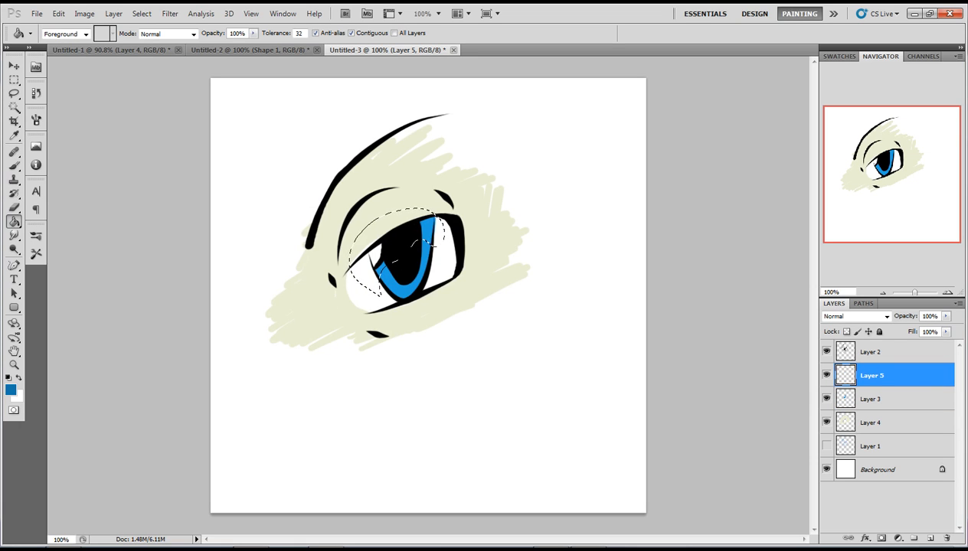
click(406, 255)
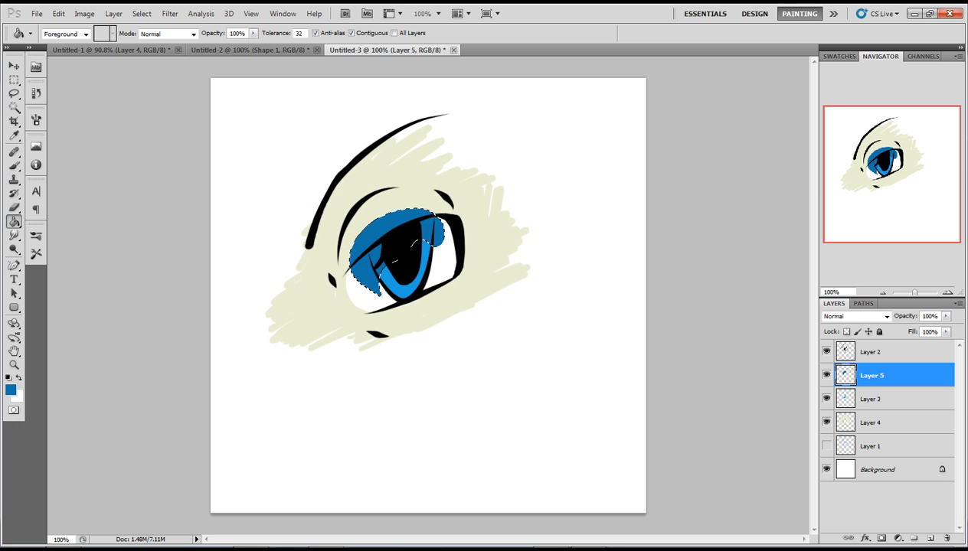
click(14, 108)
right_click(314, 165)
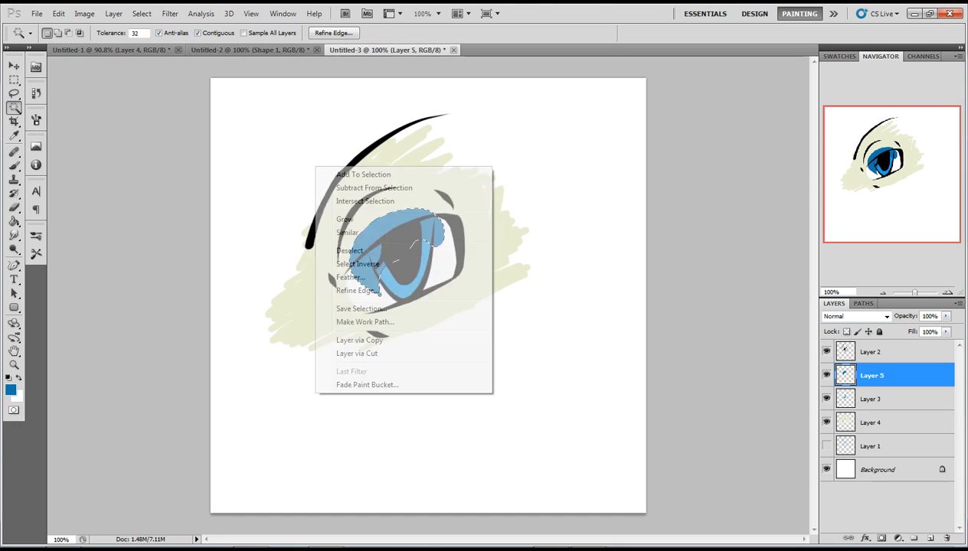
click(349, 251)
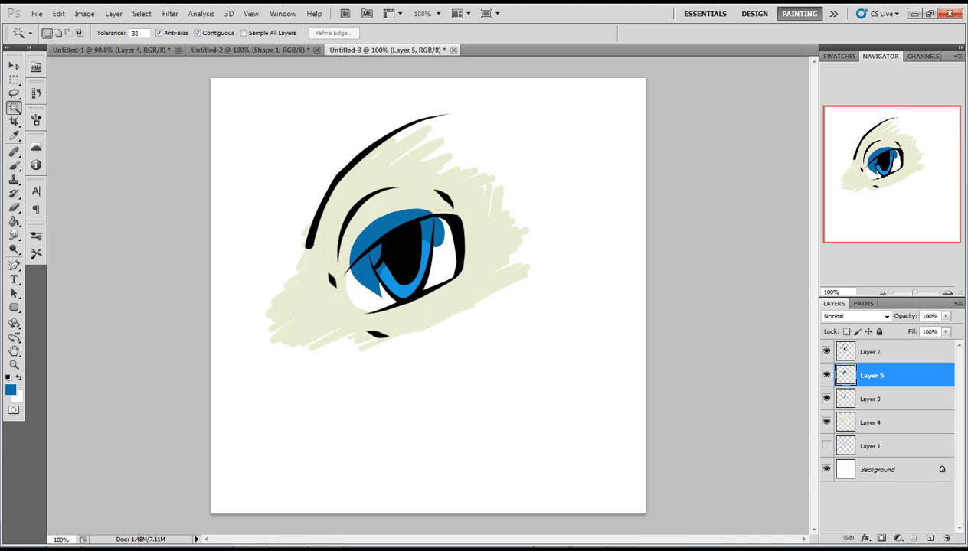
- Erase the dark blue shadow that spills outside the iris over the eye white and upper eyelid on Layer 5
mouse_move(349, 265)
mouse_down()
mouse_move(355, 232)
mouse_move(367, 223)
mouse_move(374, 247)
mouse_move(363, 274)
mouse_move(373, 291)
mouse_move(366, 265)
mouse_move(375, 295)
mouse_up()
drag(442, 223, 435, 242)
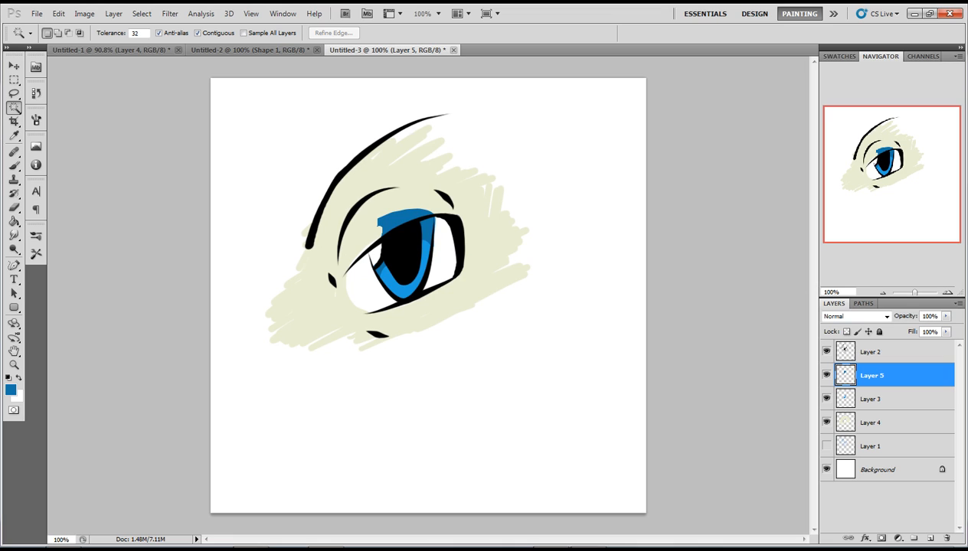
mouse_move(376, 228)
mouse_down()
mouse_move(434, 213)
mouse_move(418, 209)
mouse_up()
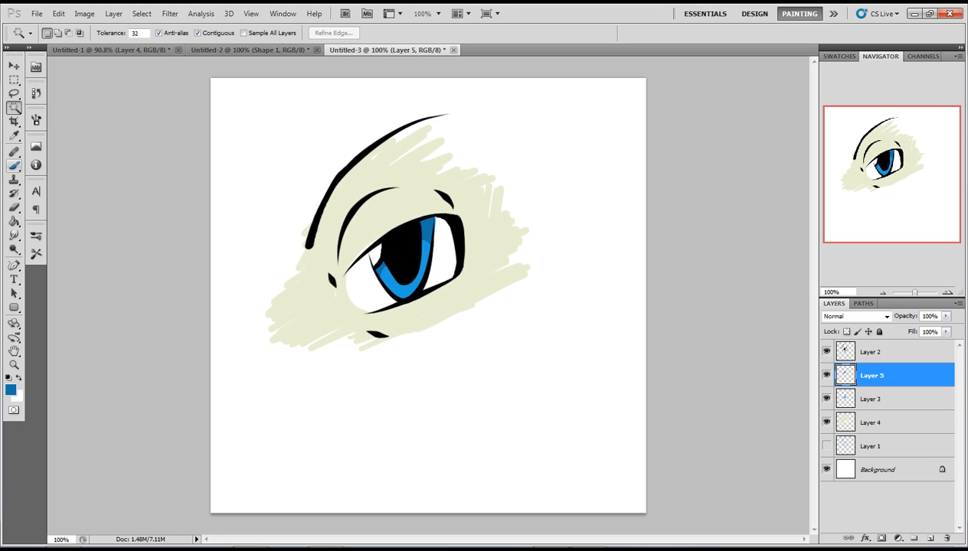
- Sample the pale skin tone as the brush's foreground colour and darken it to #c6cab3
click(14, 165)
click(11, 390)
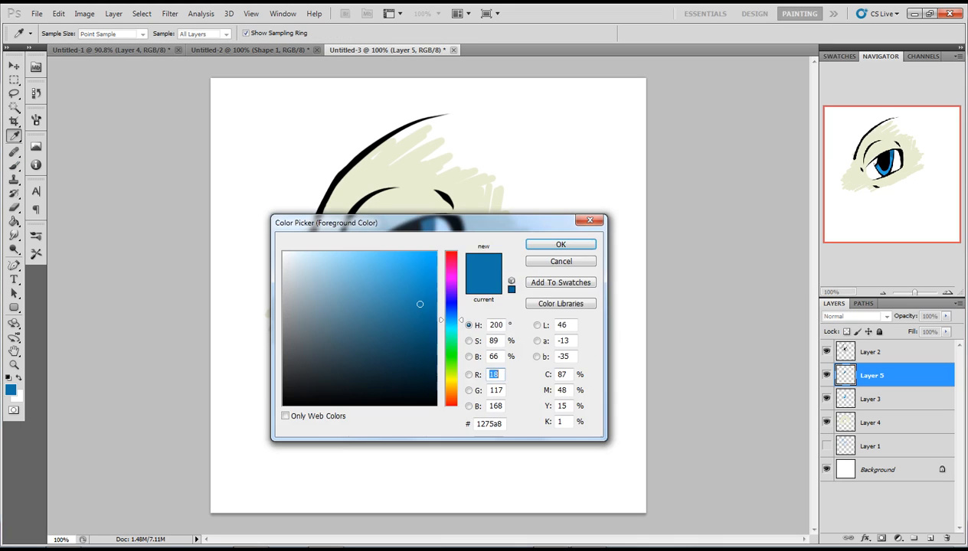
click(561, 245)
click(11, 391)
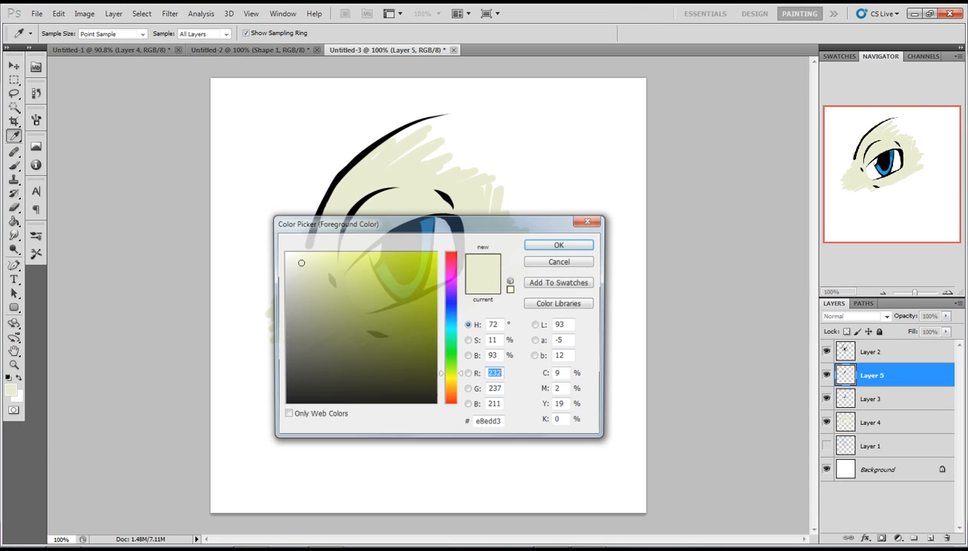
drag(298, 263, 301, 284)
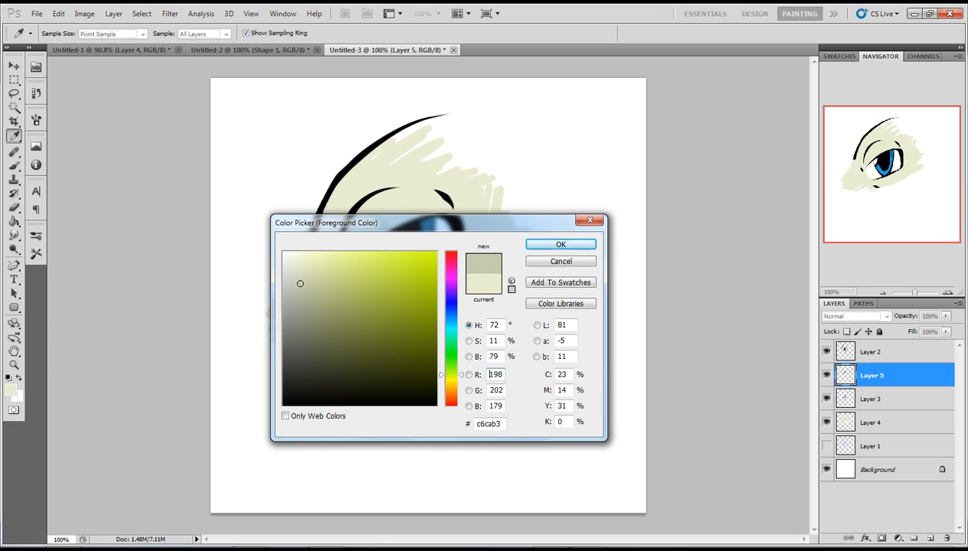
click(560, 244)
- Paint skin shadows on Layer 5 along the brow line, eyelid crease, outer and lower eye outline, and small accent marks
mouse_move(337, 220)
mouse_down()
mouse_move(333, 245)
mouse_move(338, 214)
mouse_move(375, 187)
mouse_up()
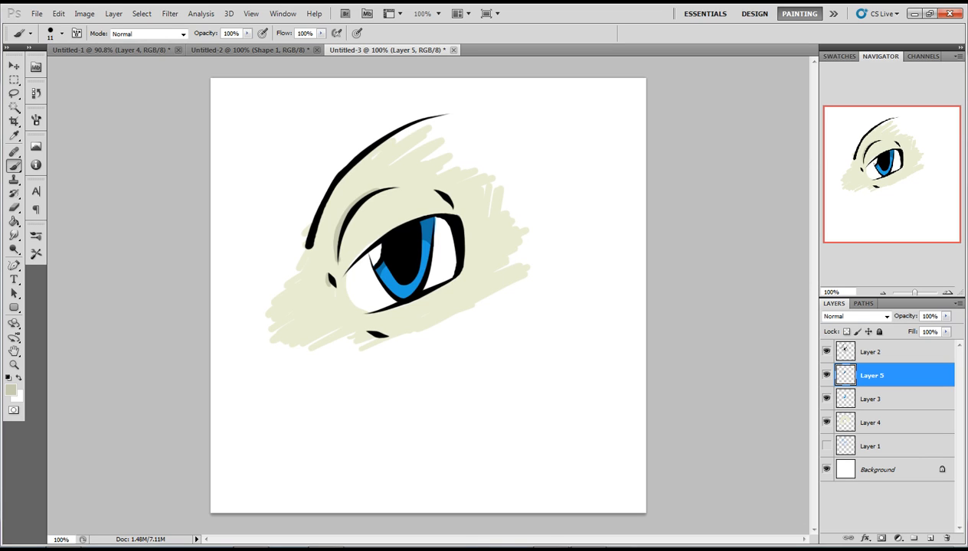
mouse_move(368, 333)
mouse_down()
mouse_move(385, 339)
mouse_move(390, 315)
mouse_move(456, 274)
mouse_up()
mouse_move(465, 229)
mouse_down()
mouse_move(466, 258)
mouse_move(462, 219)
mouse_up()
drag(466, 258, 461, 276)
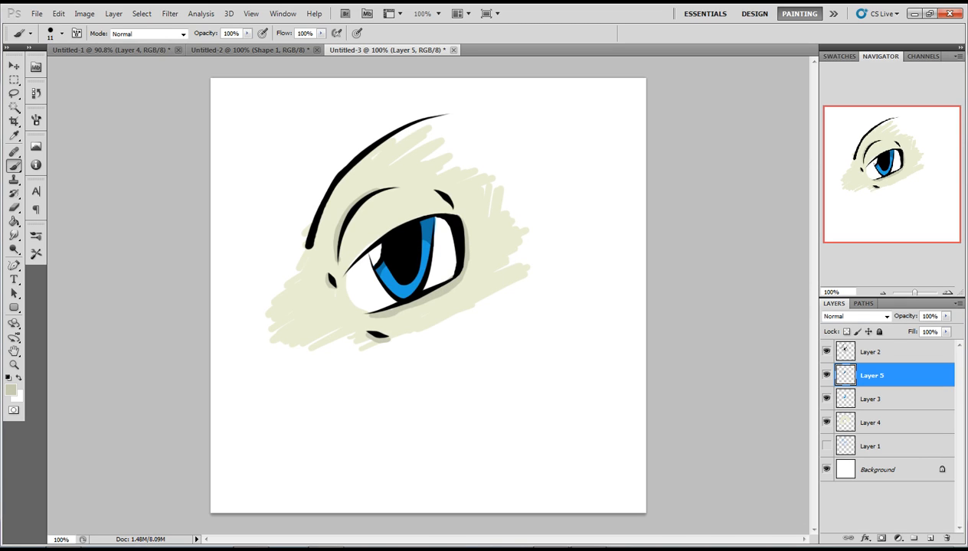
drag(439, 192, 449, 198)
mouse_move(308, 247)
mouse_down()
mouse_move(338, 178)
mouse_move(431, 117)
mouse_move(420, 124)
mouse_up()
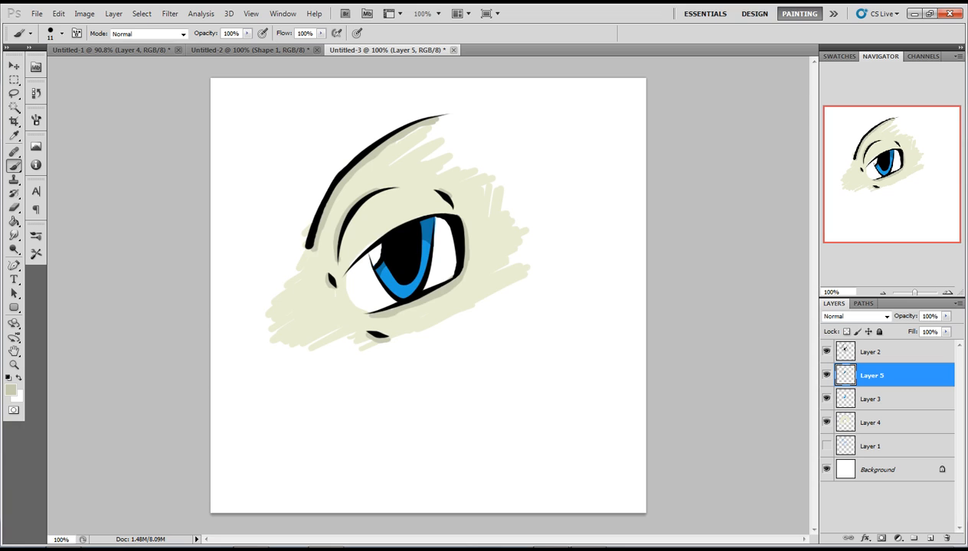
- Change the foreground colour to a pale lavender and shade the upper parts of the eye white on both sides of the iris
click(11, 390)
drag(451, 284, 451, 278)
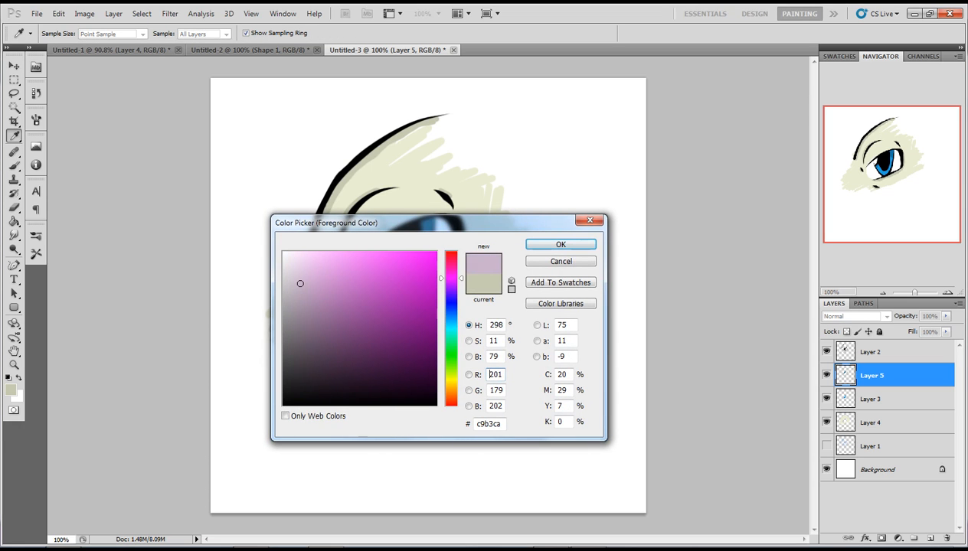
drag(300, 284, 301, 253)
drag(451, 278, 451, 291)
drag(301, 253, 308, 251)
click(561, 245)
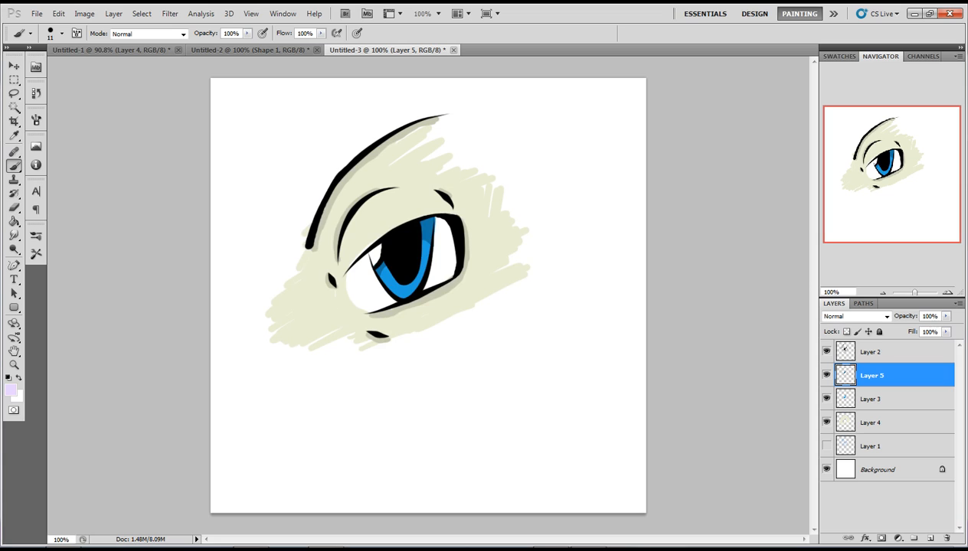
drag(441, 221, 434, 242)
drag(365, 255, 349, 268)
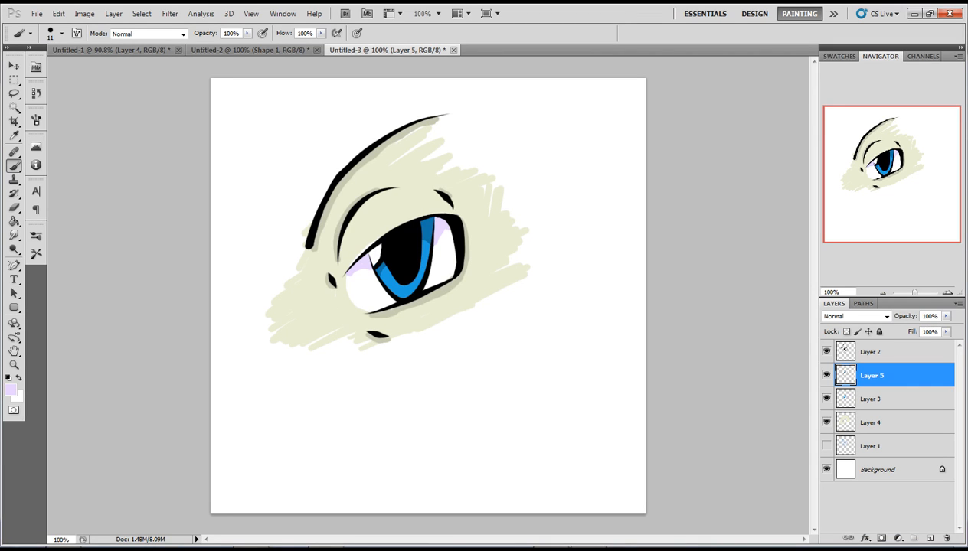
- Try flattening the image with hidden layers discarded, and undo the flattening
click(881, 446)
click(880, 422)
click(880, 399)
click(881, 376)
click(880, 351)
right_click(880, 352)
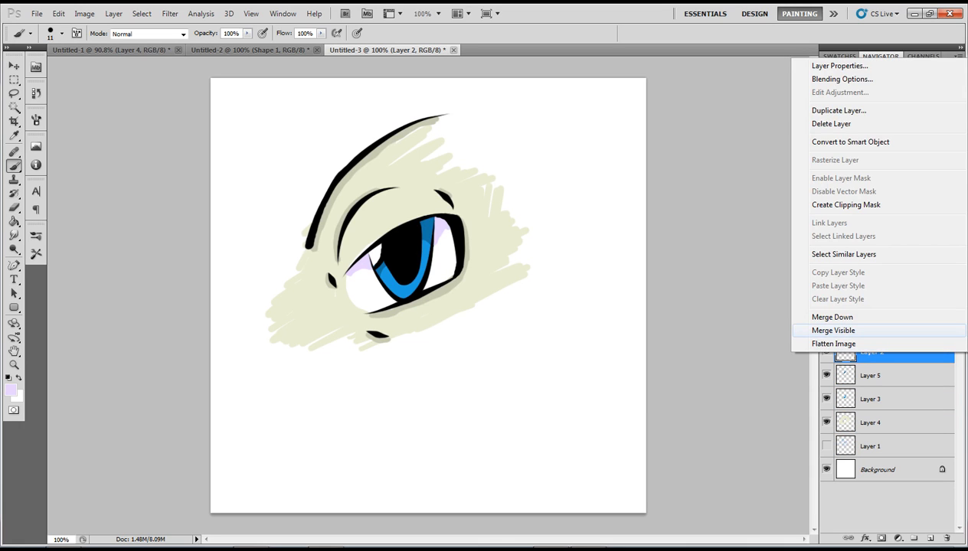
click(833, 344)
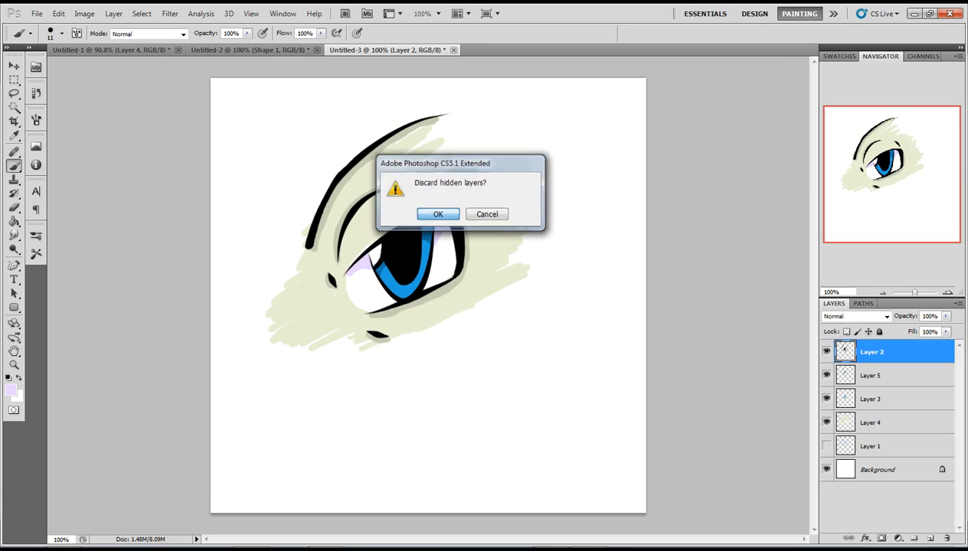
click(431, 212)
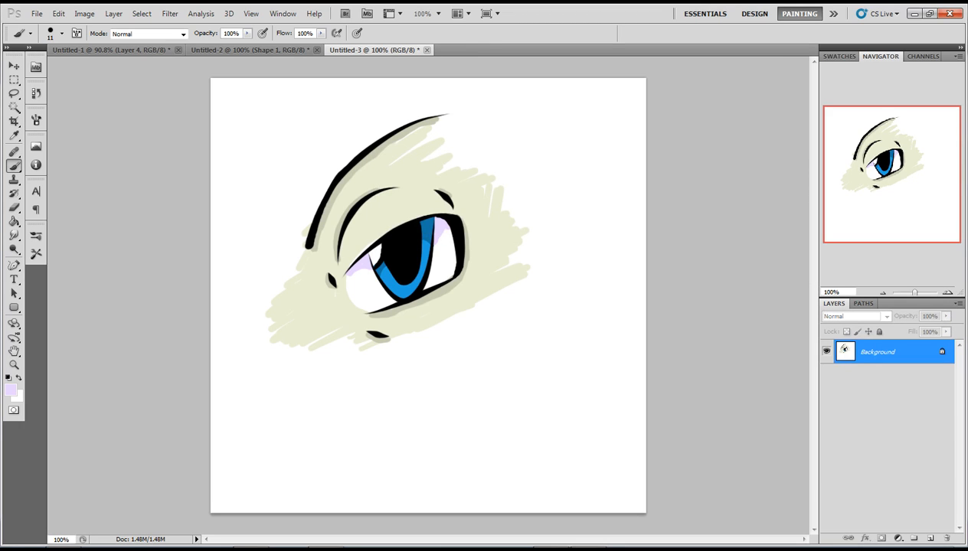
key(ctrl+z)
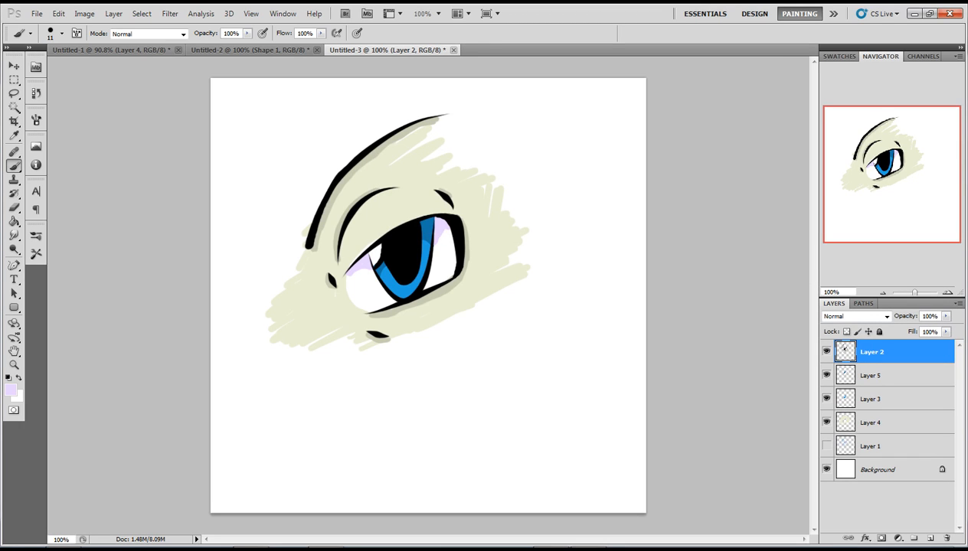
- Add a Color Overlay effect to the line art on Layer 2 in dark red #360202
double_click(891, 352)
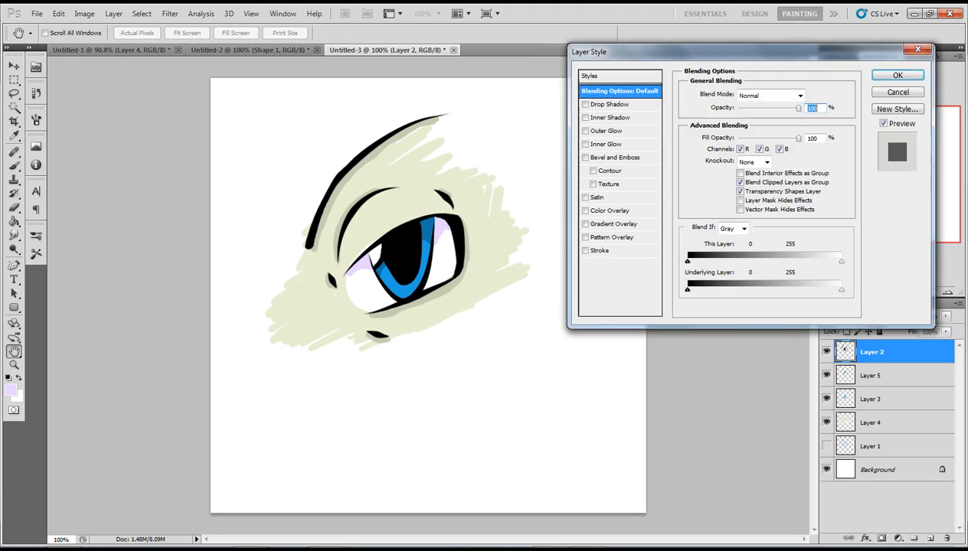
click(585, 211)
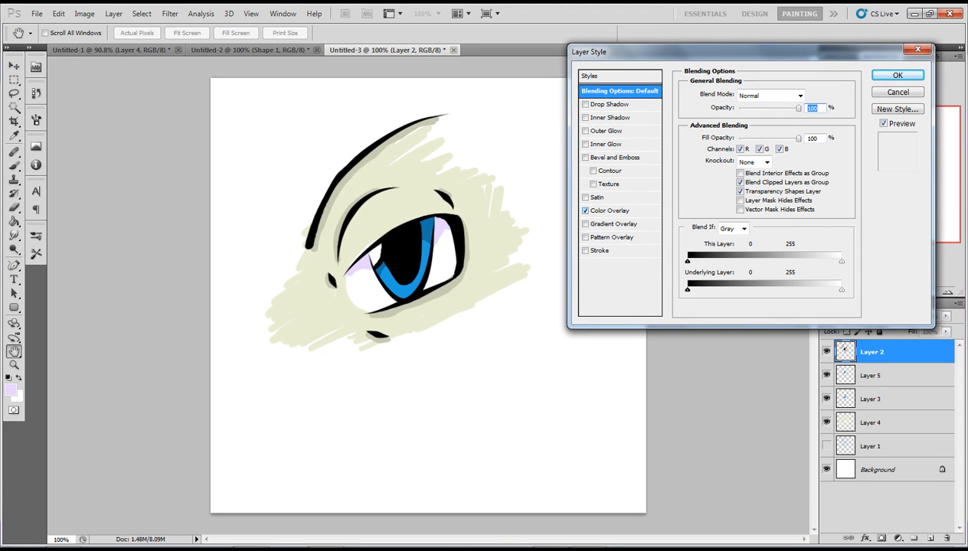
click(610, 211)
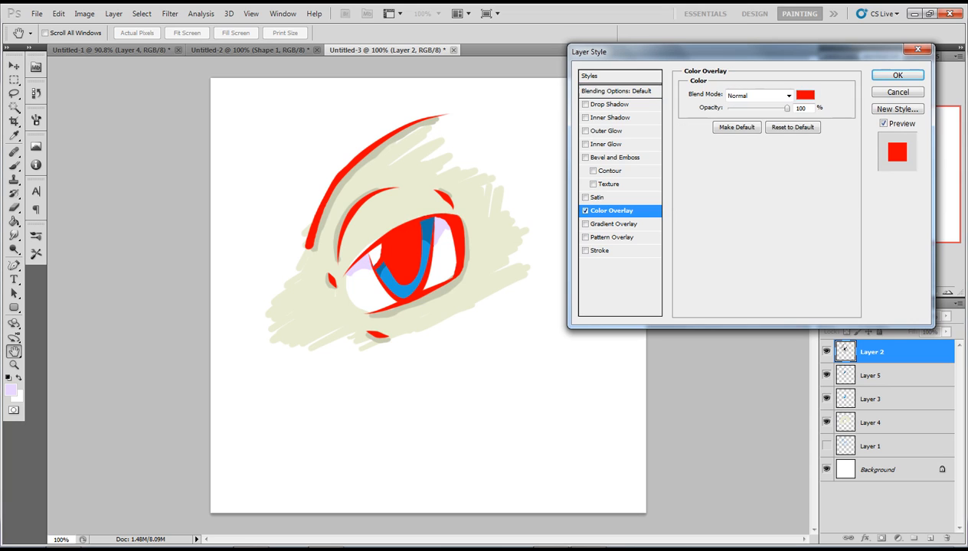
click(804, 95)
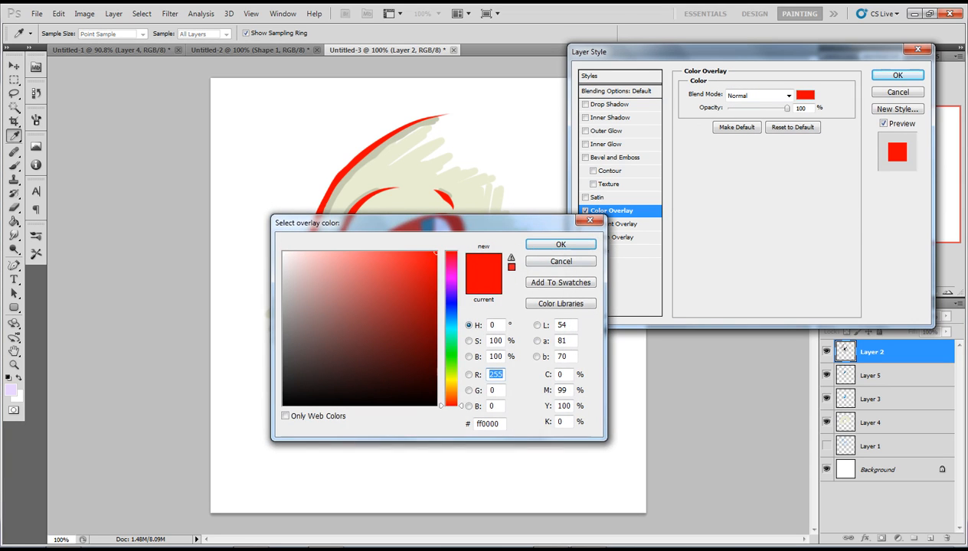
drag(426, 281, 429, 380)
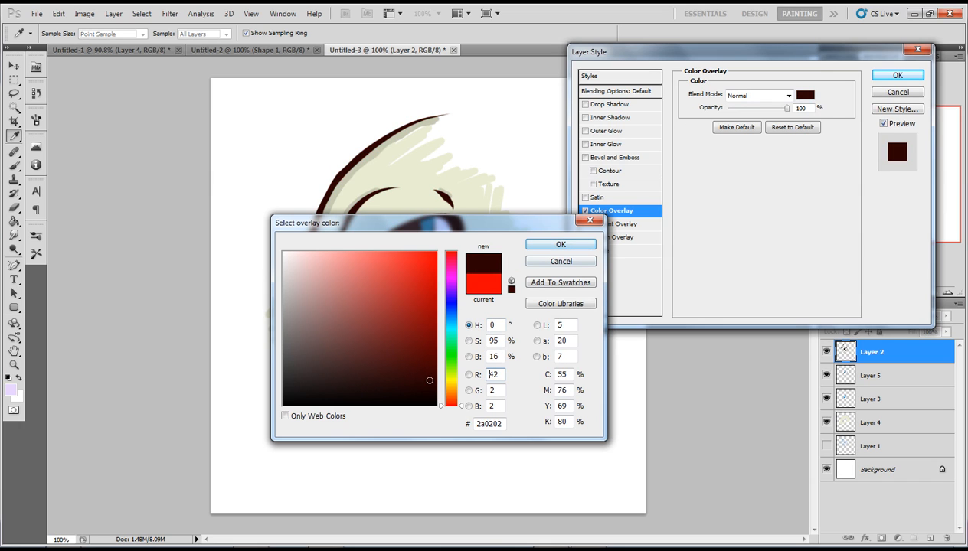
click(560, 244)
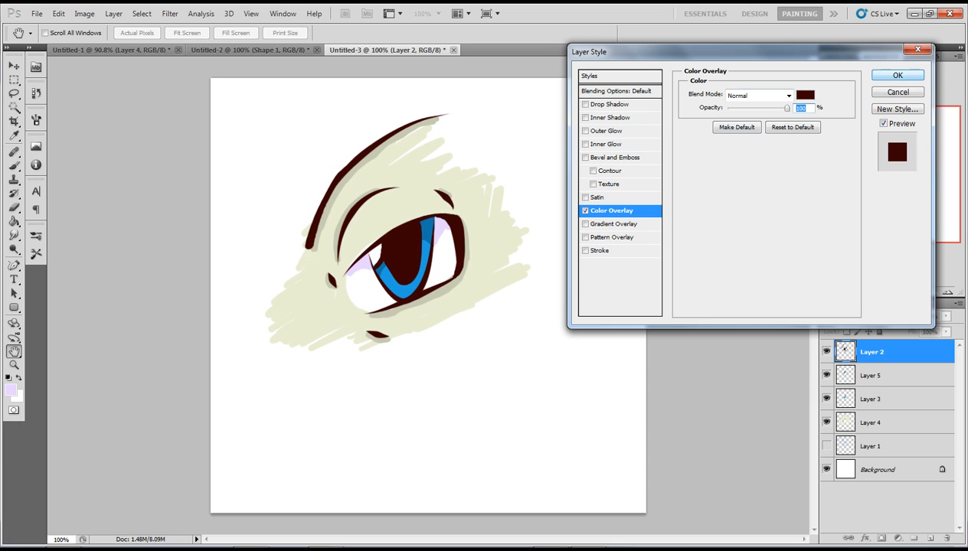
- Change the line art's overlay colour to dark navy #030e3b and apply the layer style
click(805, 95)
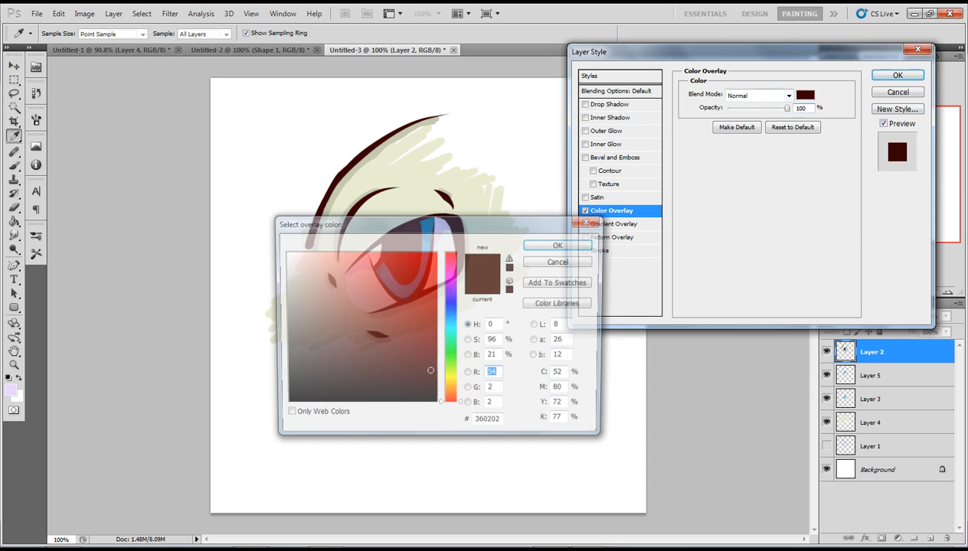
click(451, 308)
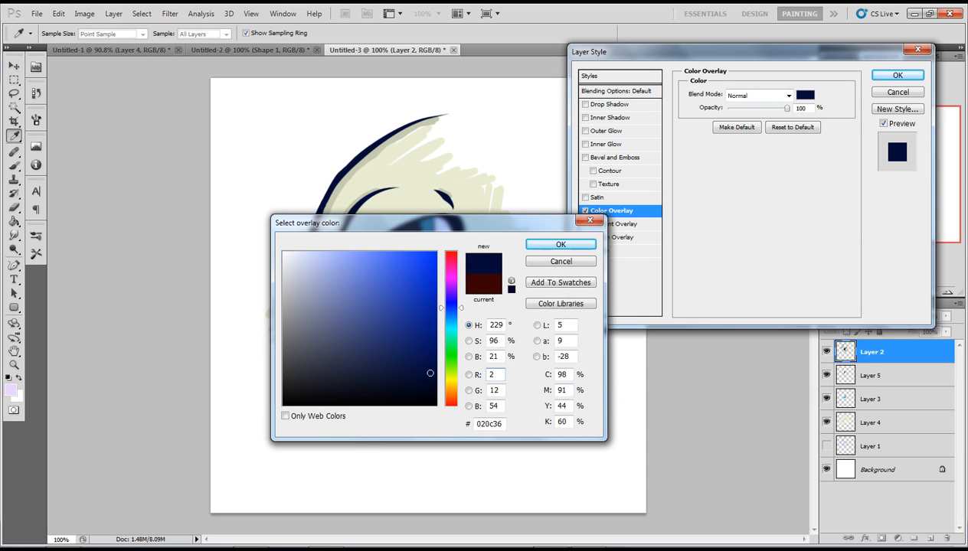
click(428, 369)
drag(429, 223, 738, 182)
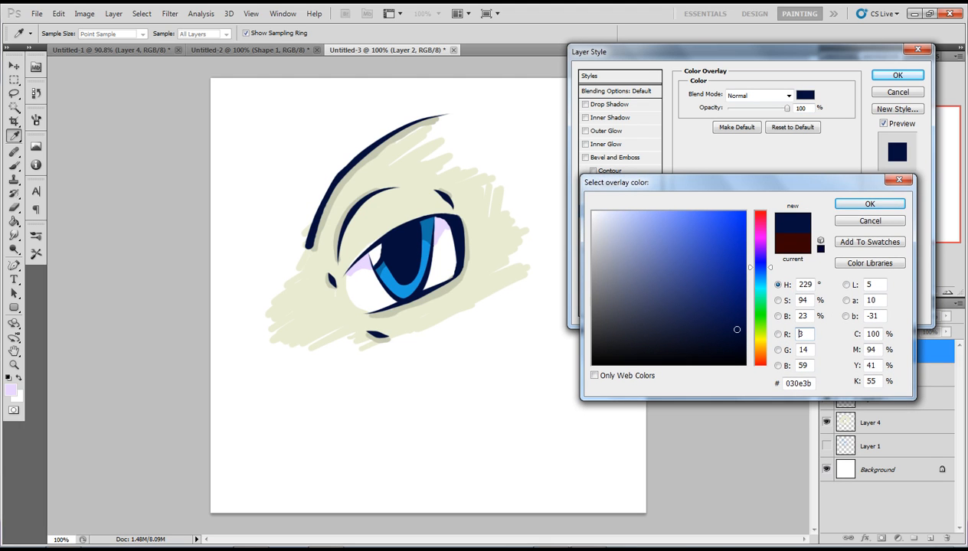
click(869, 203)
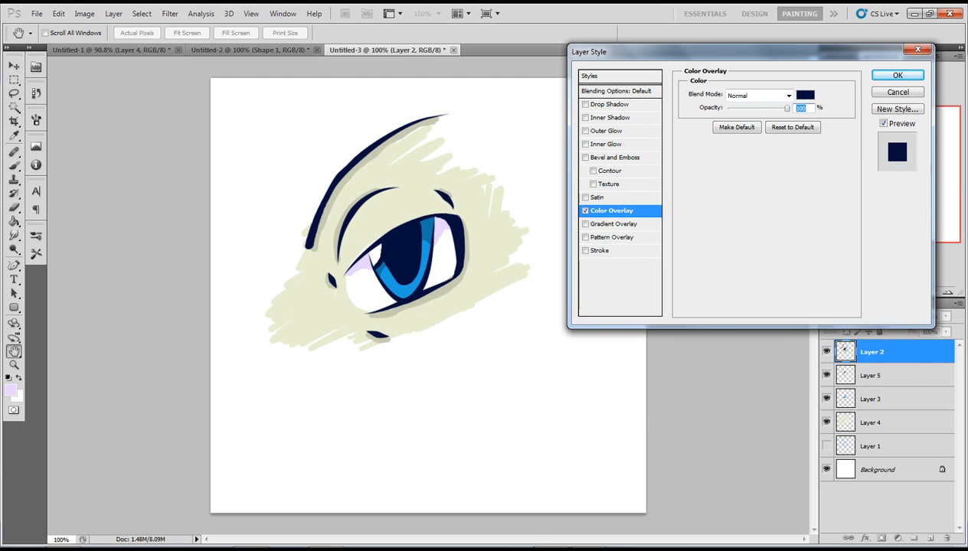
key(Return)
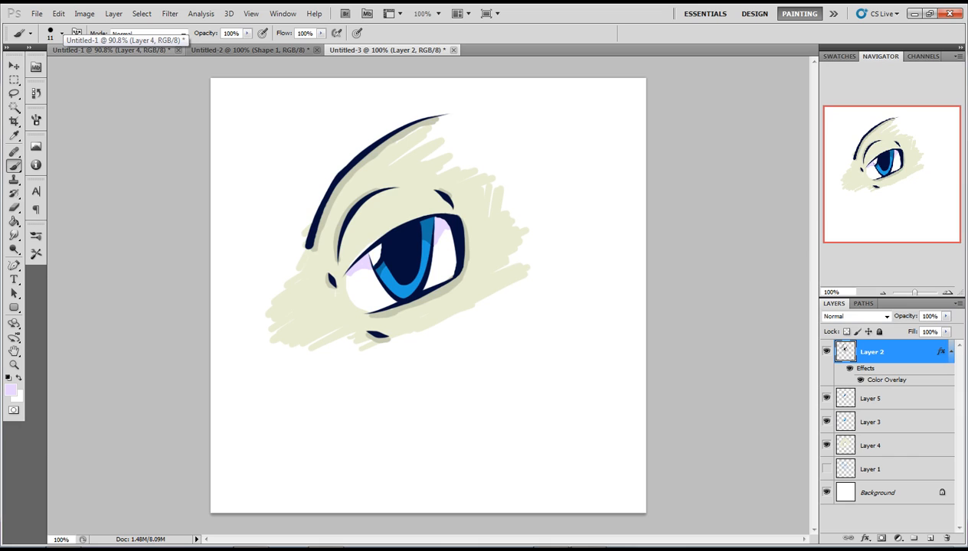
- Show and hide the sketch on Layer 1 twice to compare it with the coloured eye
click(826, 468)
click(826, 468)
click(826, 469)
click(826, 469)
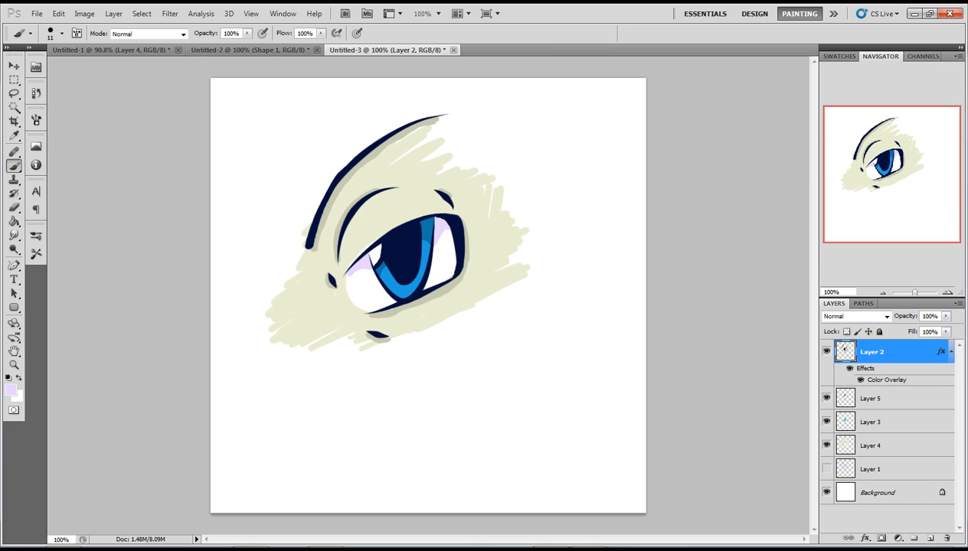